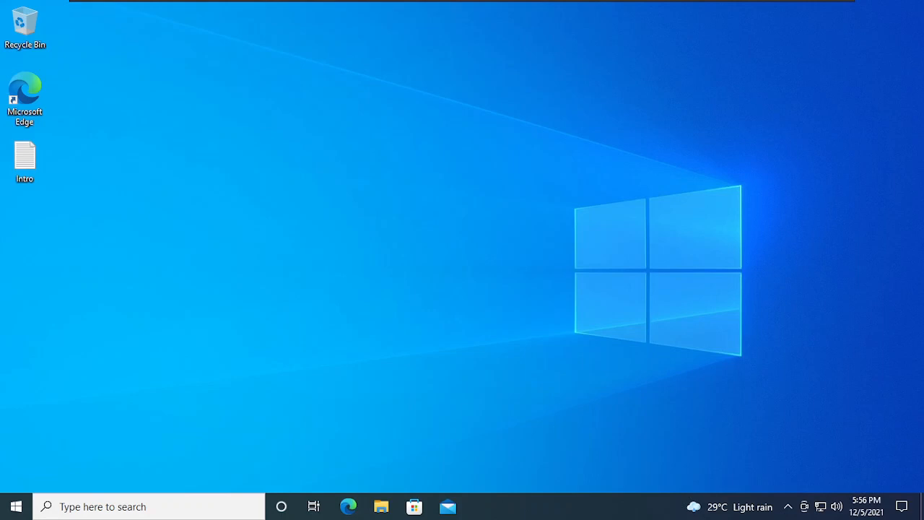
Create a folder named Update on the desktop and move the Intro text document into it.
{"action": "right_click", "coordinate": [277, 25]}
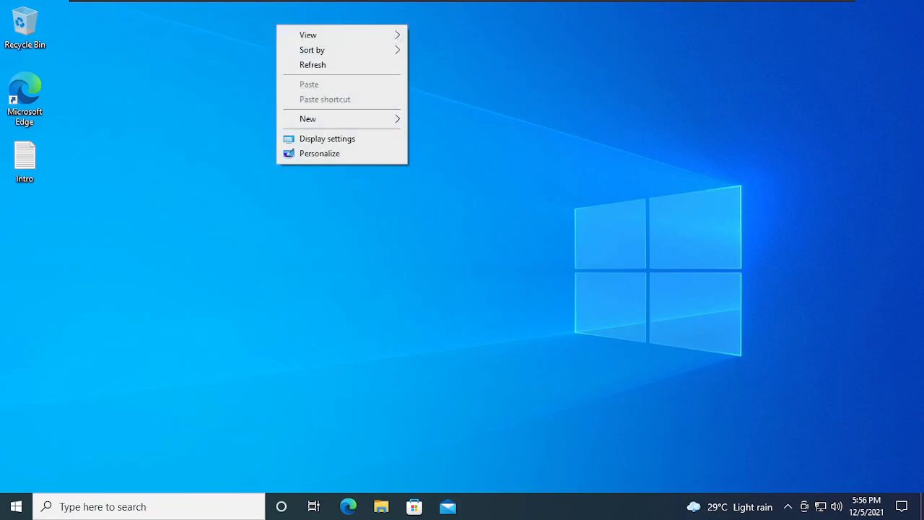
{"action": "mouse_move", "coordinate": [342, 119]}
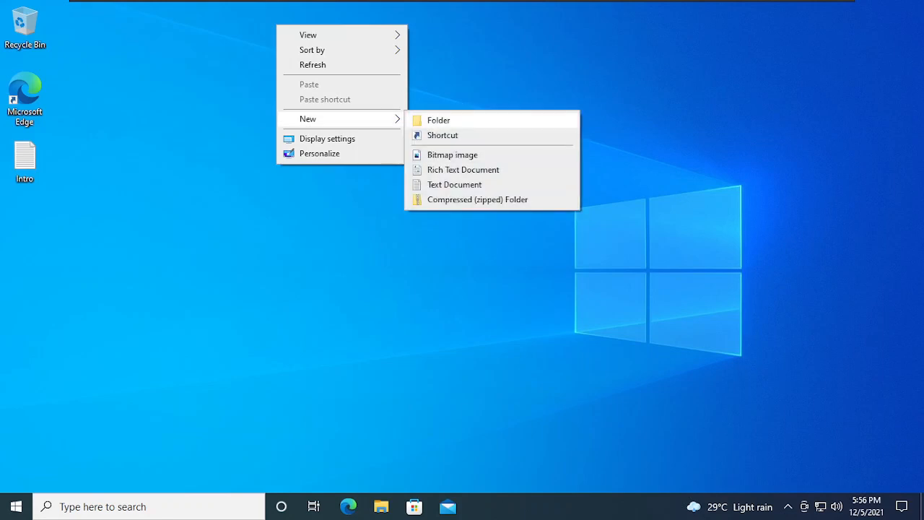
{"action": "left_click", "coordinate": [438, 120]}
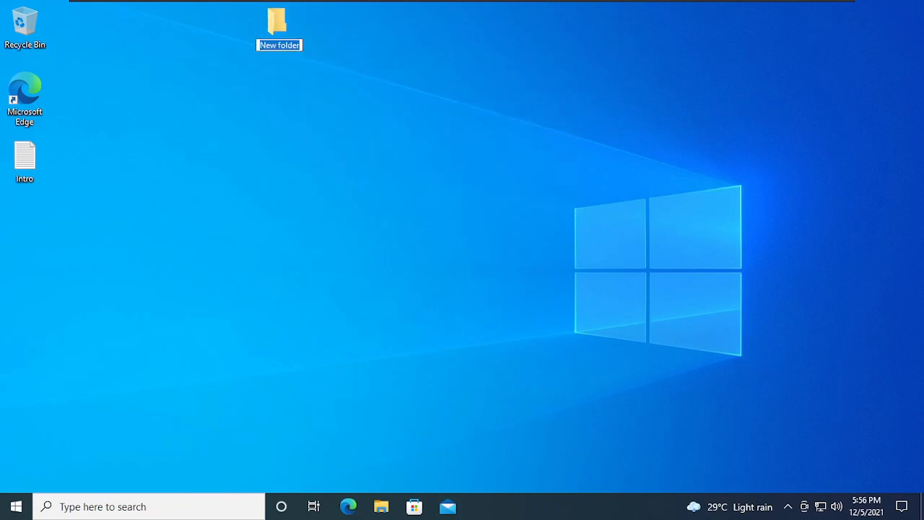
{"action": "type", "text": "Upadte"}
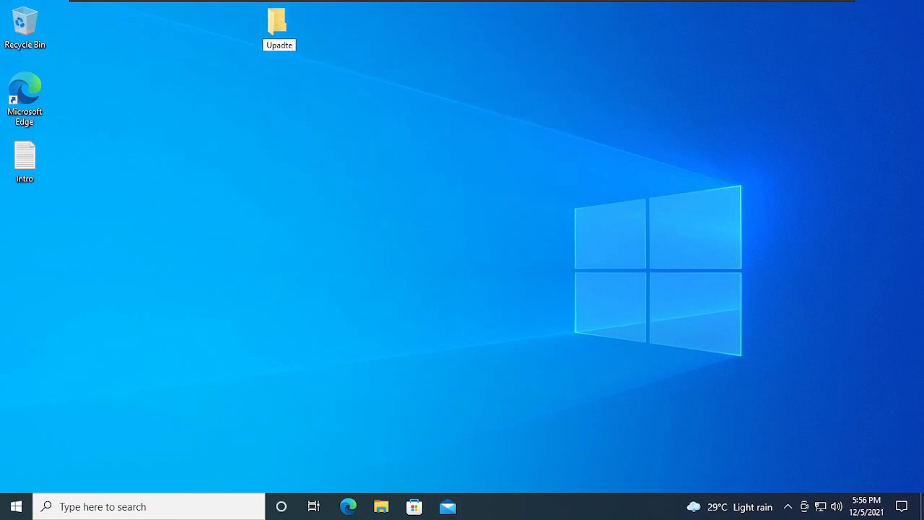
{"action": "key", "text": "BackSpace"}
{"action": "key", "text": "BackSpace"}
{"action": "key", "text": "BackSpace"}
{"action": "key", "text": "BackSpace"}
{"action": "type", "text": "date"}
{"action": "key", "text": "Return"}
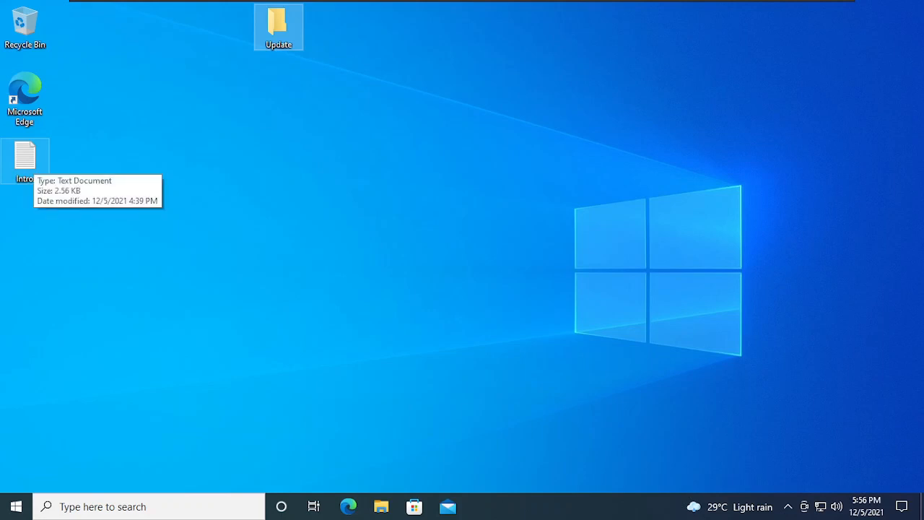
{"action": "left_click", "coordinate": [32, 160]}
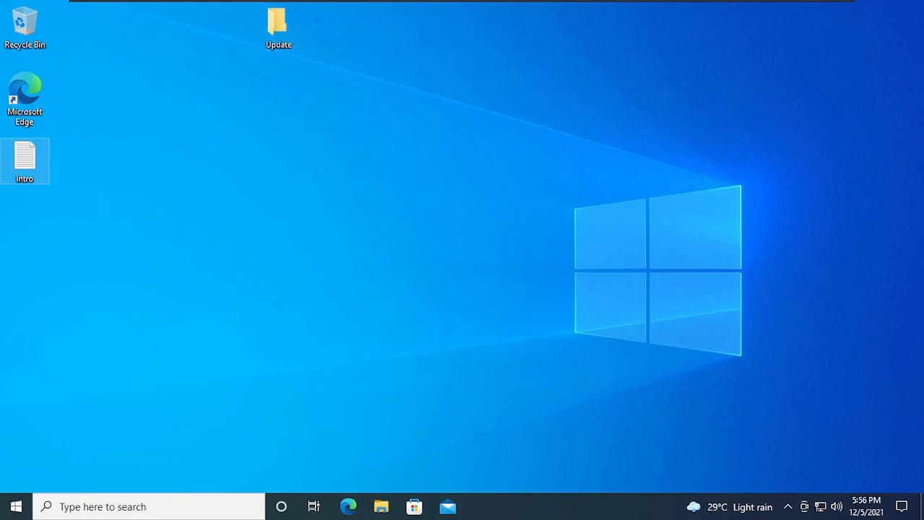
{"action": "left_click_drag", "start_coordinate": [32, 160], "coordinate": [273, 45]}
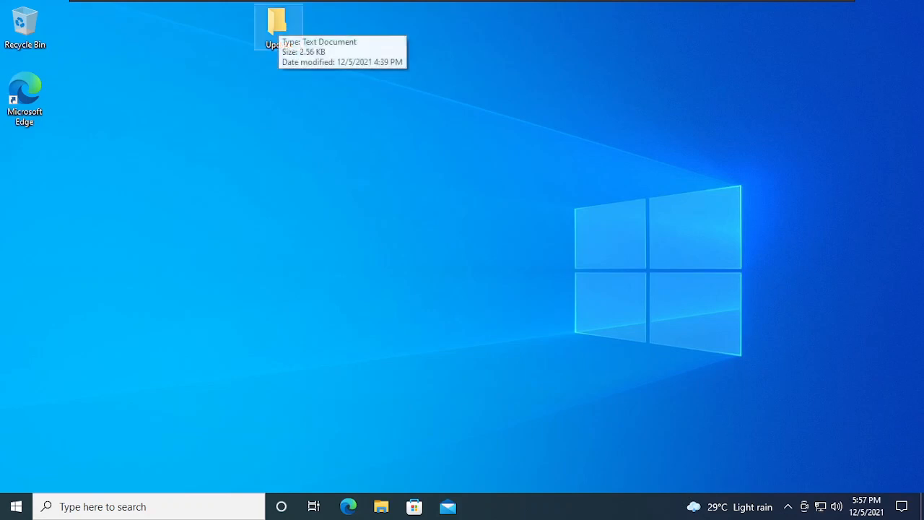
Share the Update folder over the network with Everyone at the Read/Write permission level.
{"action": "right_click", "coordinate": [278, 23]}
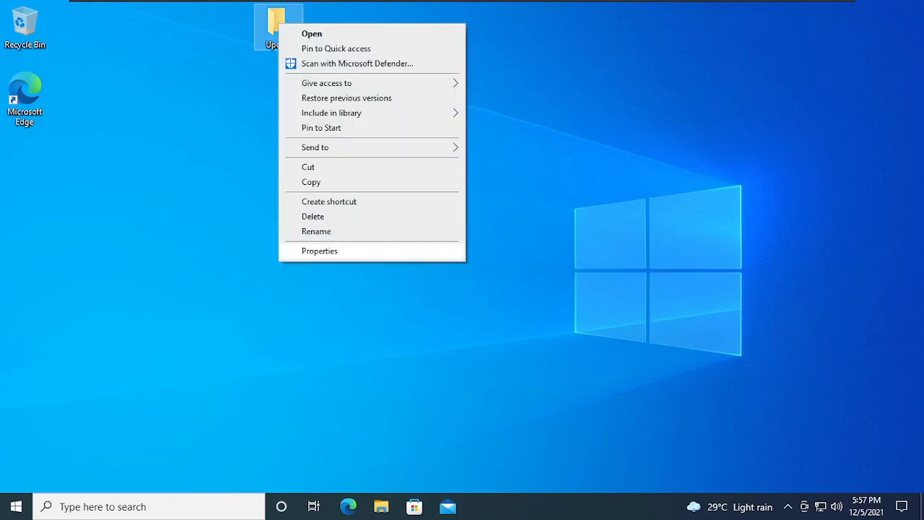
{"action": "left_click", "coordinate": [319, 251]}
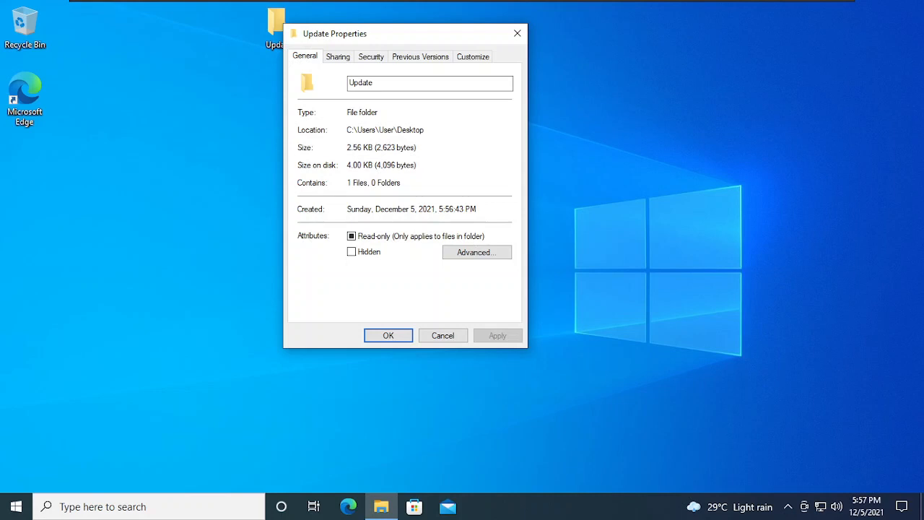
{"action": "left_click", "coordinate": [337, 57]}
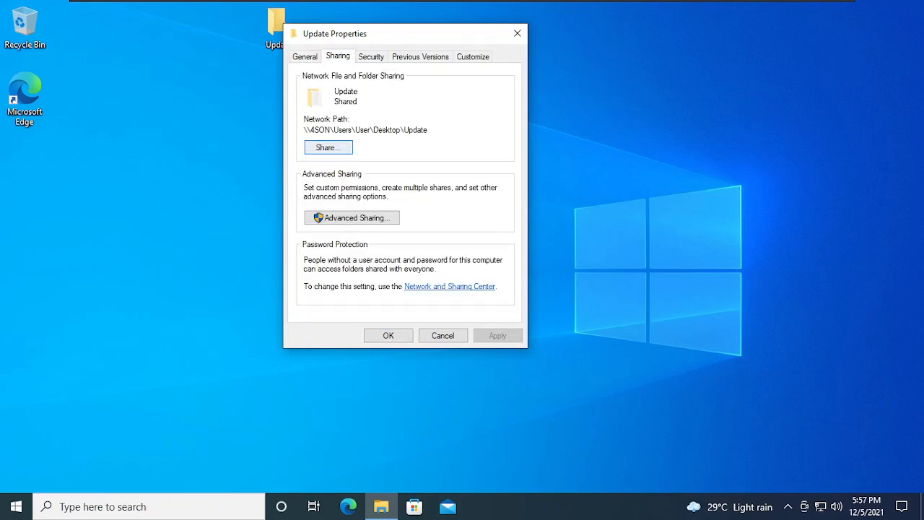
{"action": "left_click", "coordinate": [329, 147]}
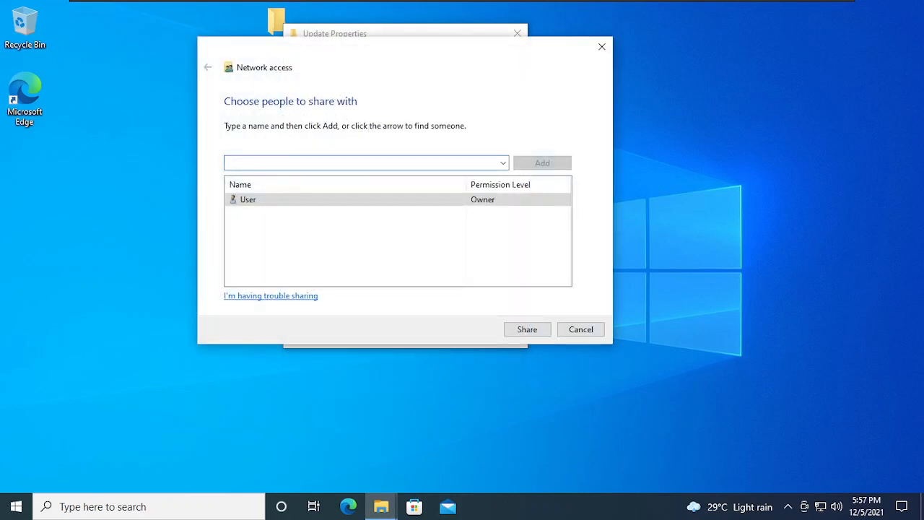
{"action": "type", "text": "Ever"}
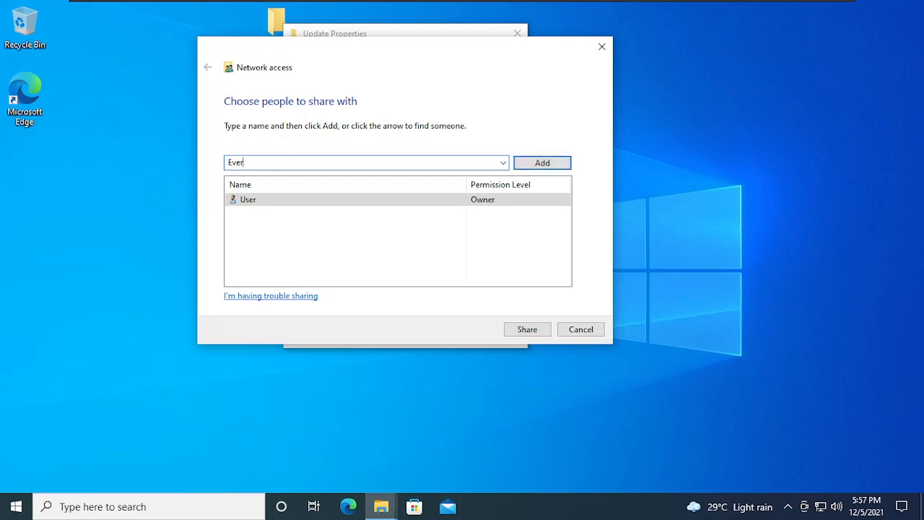
{"action": "type", "text": "yone"}
{"action": "key", "text": "Return"}
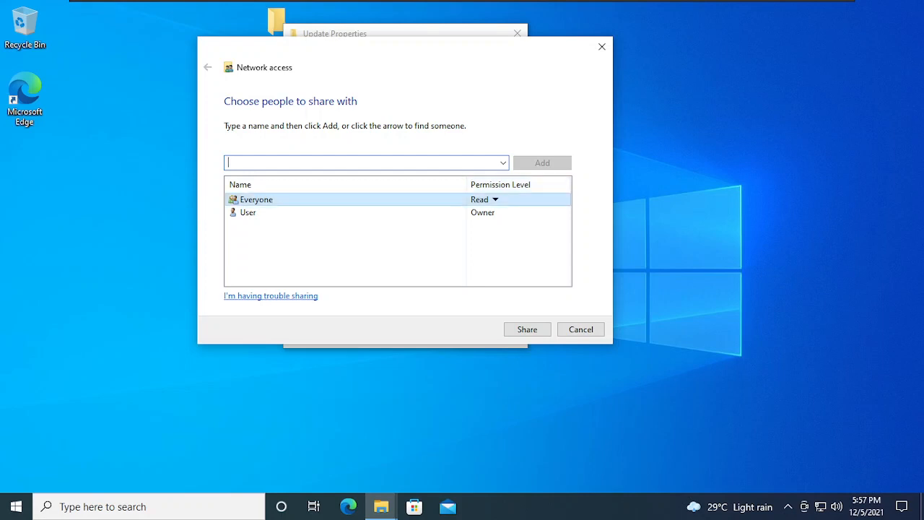
{"action": "left_click", "coordinate": [495, 200]}
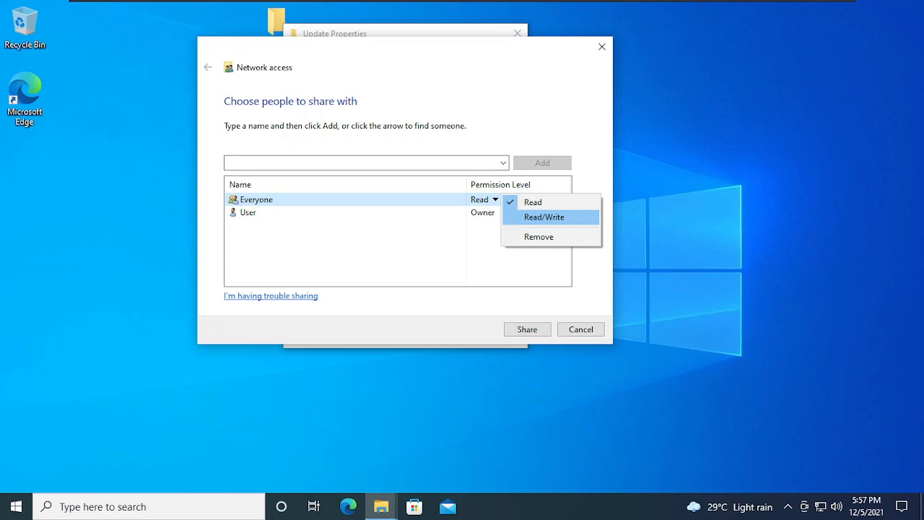
{"action": "left_click", "coordinate": [544, 217]}
{"action": "left_click", "coordinate": [527, 329]}
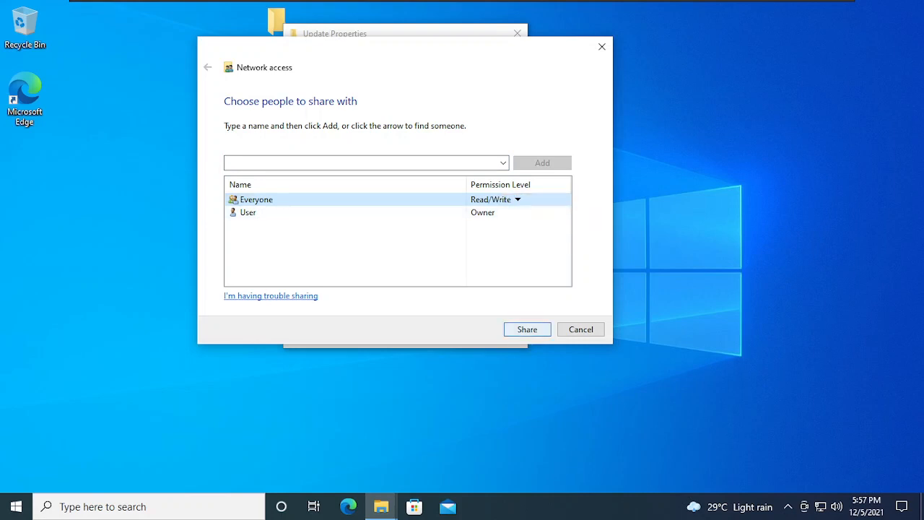
{"action": "left_click", "coordinate": [582, 329]}
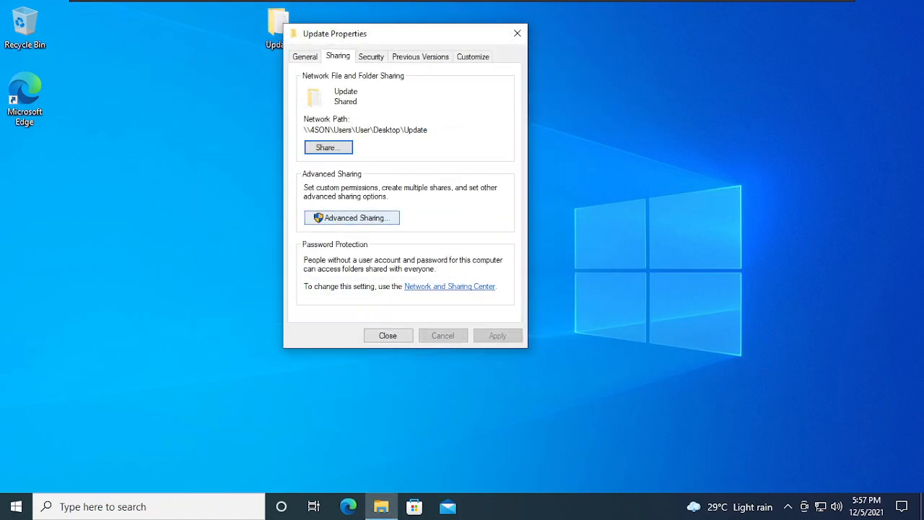
Enable sharing of the Update folder in its advanced sharing settings and apply the change.
{"action": "left_click", "coordinate": [352, 217]}
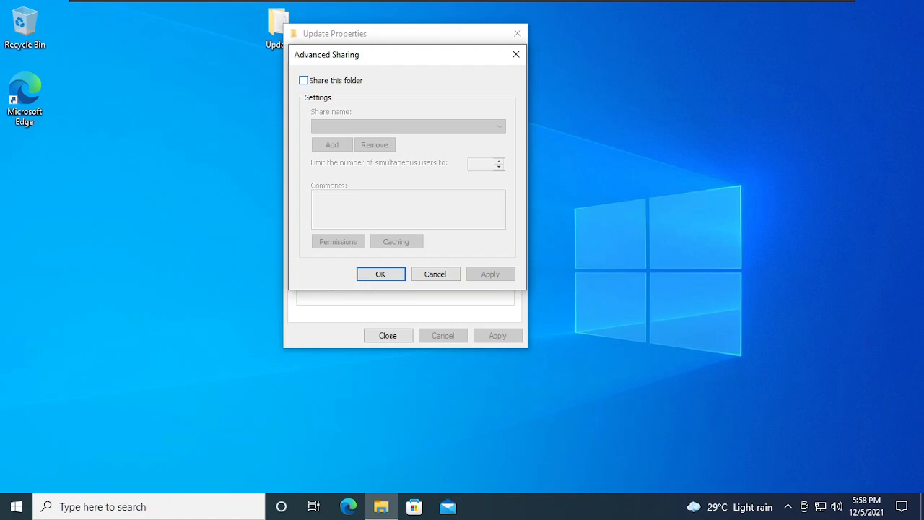
{"action": "left_click", "coordinate": [303, 81]}
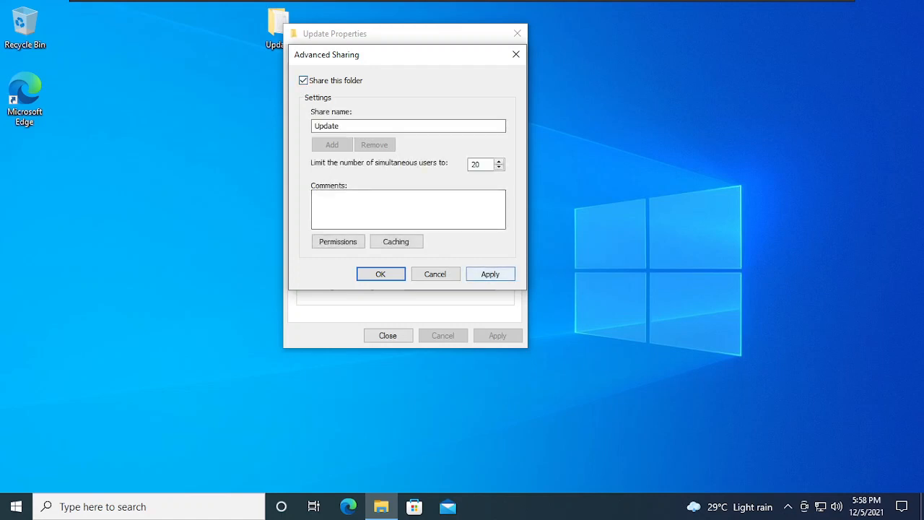
{"action": "left_click", "coordinate": [490, 273]}
{"action": "left_click", "coordinate": [380, 273]}
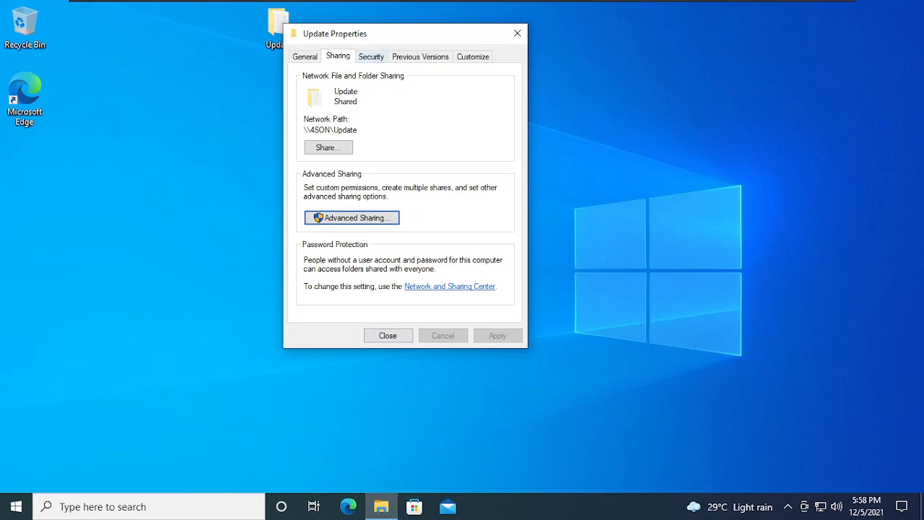
Remove Everyone's Full control, Modify, Read & execute and List folder contents permissions on the Update folder, then close its properties.
{"action": "left_click", "coordinate": [371, 56]}
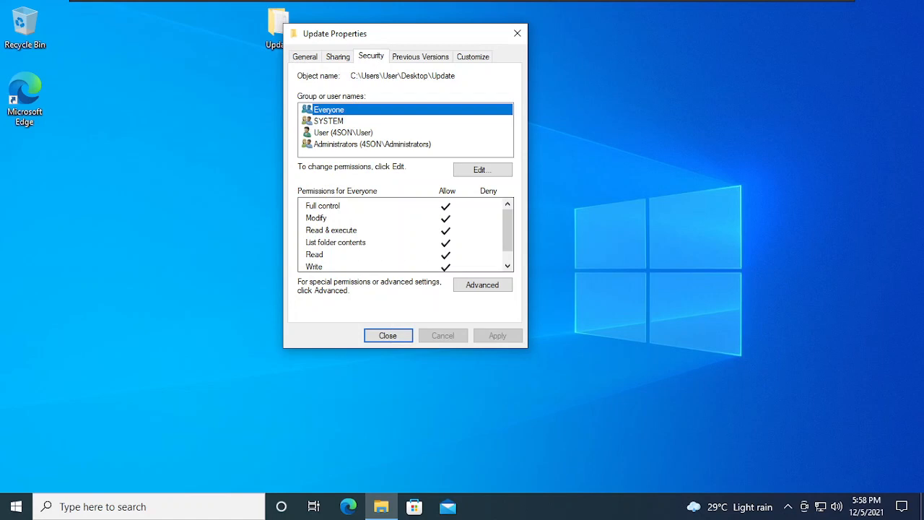
{"action": "left_click", "coordinate": [482, 169]}
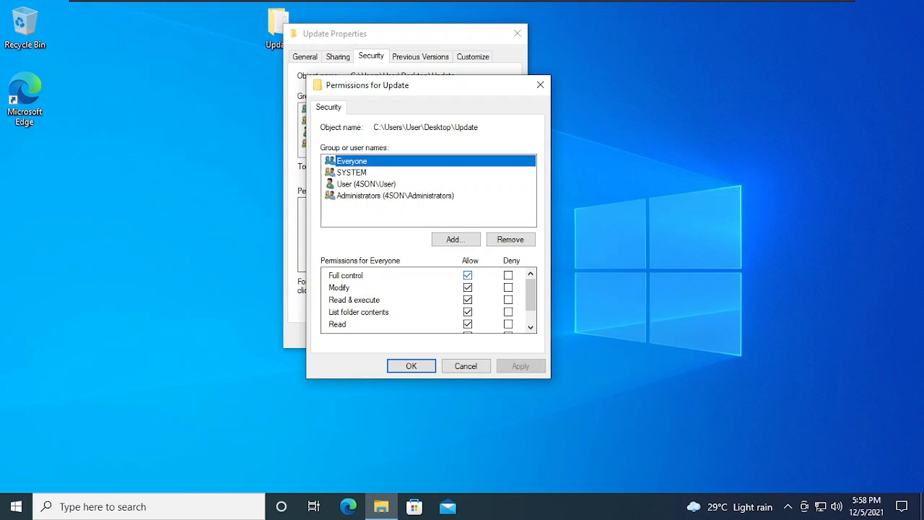
{"action": "left_click", "coordinate": [467, 275]}
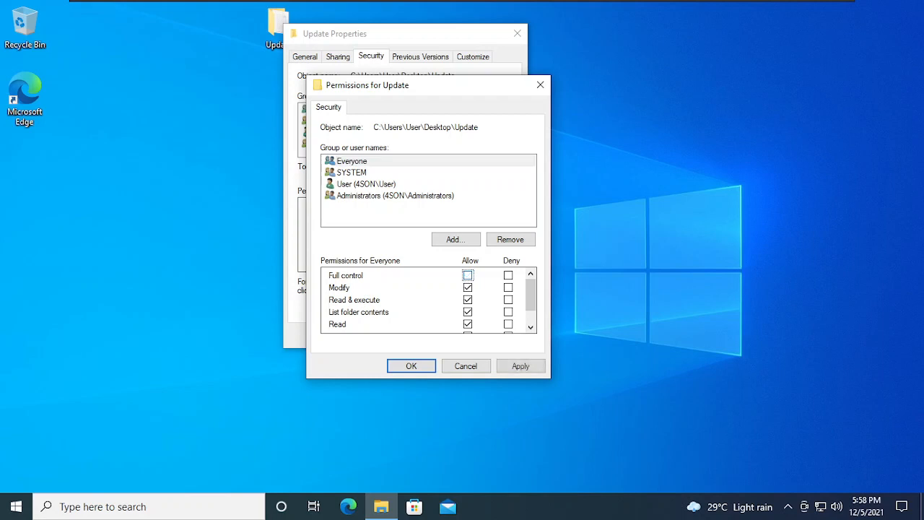
{"action": "left_click", "coordinate": [467, 288]}
{"action": "left_click", "coordinate": [468, 300]}
{"action": "left_click", "coordinate": [468, 312]}
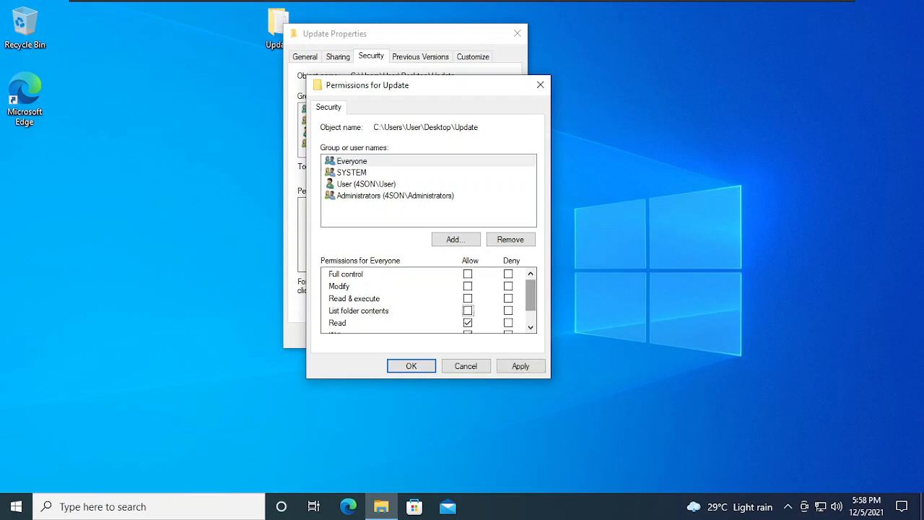
{"action": "scroll", "coordinate": [530, 304], "scroll_direction": "down", "scroll_amount": 1}
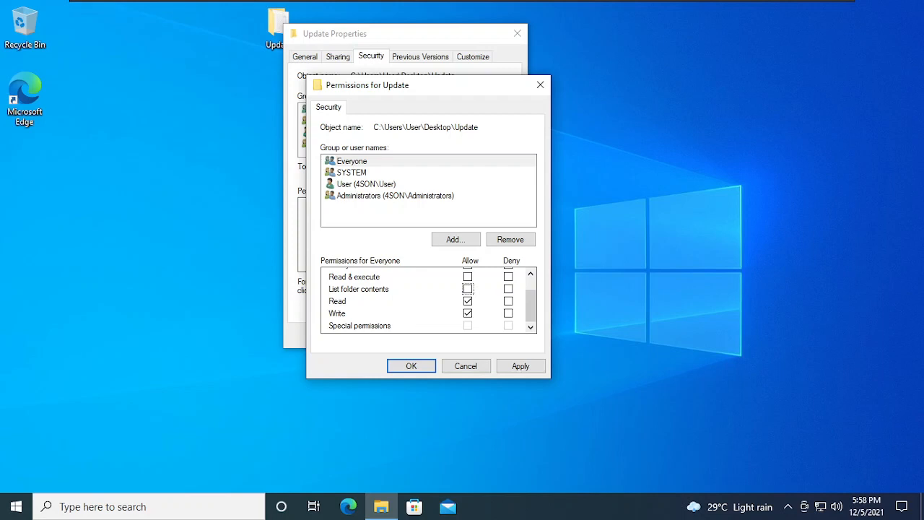
{"action": "left_click", "coordinate": [521, 366]}
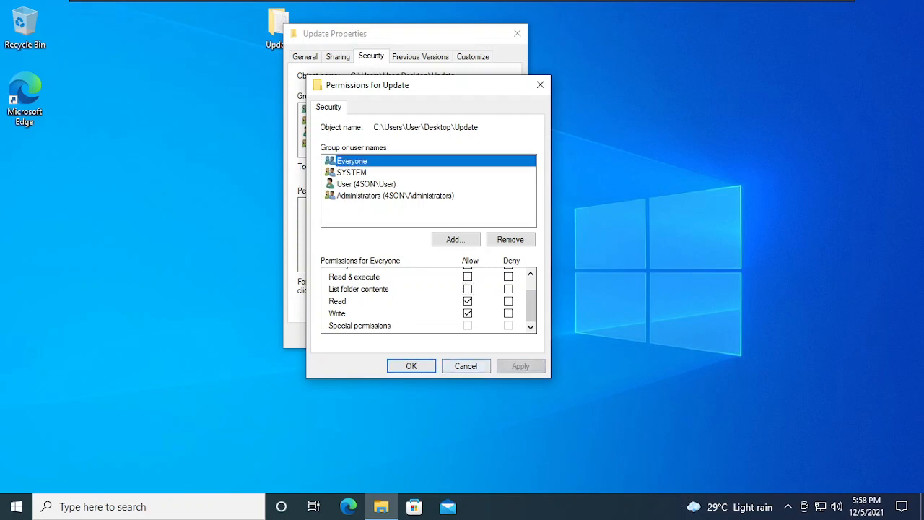
{"action": "left_click", "coordinate": [412, 366]}
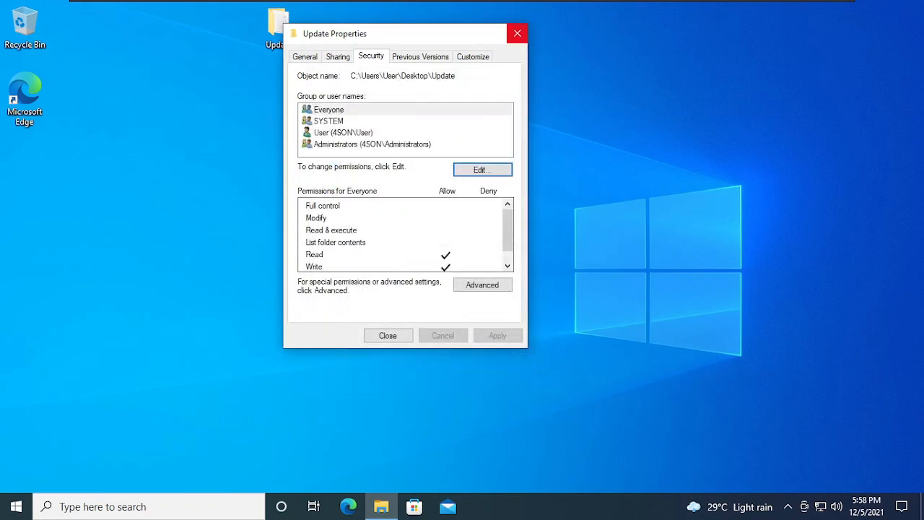
{"action": "left_click", "coordinate": [517, 33]}
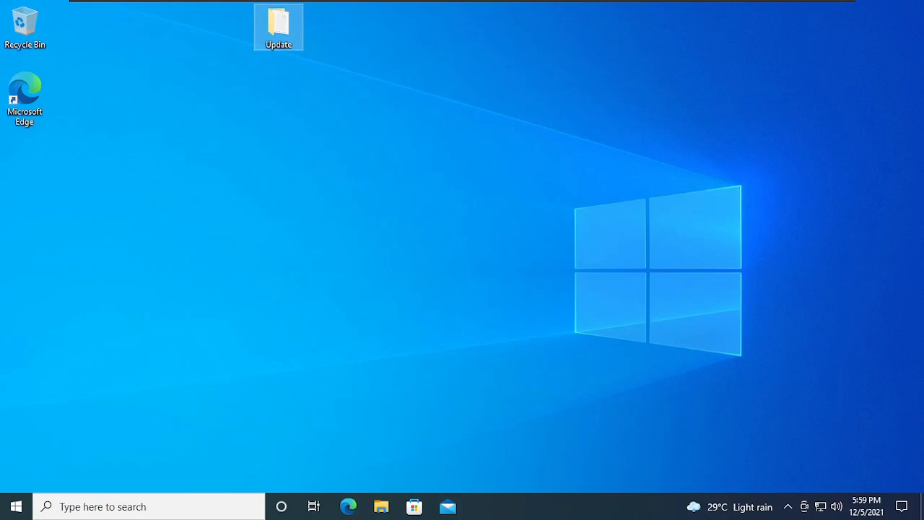
Open the network's advanced sharing settings from File Explorer to check network discovery and file and printer sharing for the private profile.
{"action": "left_click", "coordinate": [381, 507]}
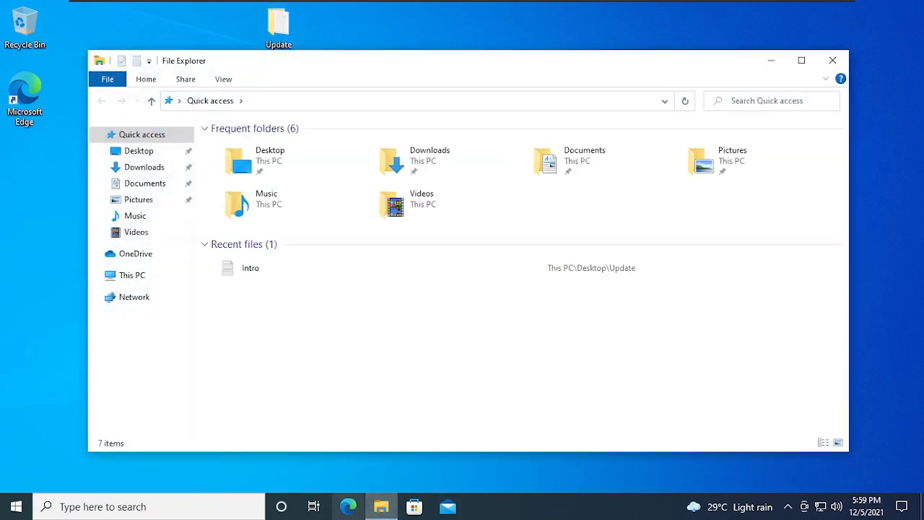
{"action": "left_click", "coordinate": [134, 297]}
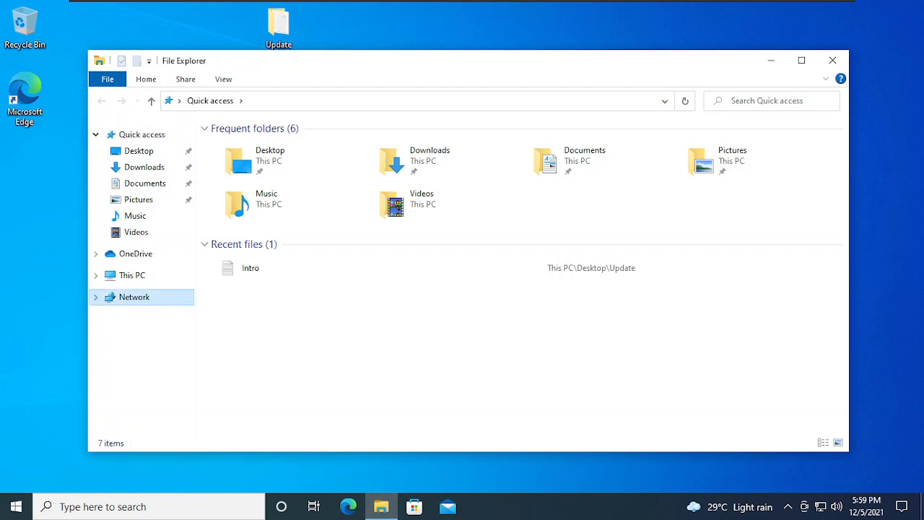
{"action": "right_click", "coordinate": [137, 297]}
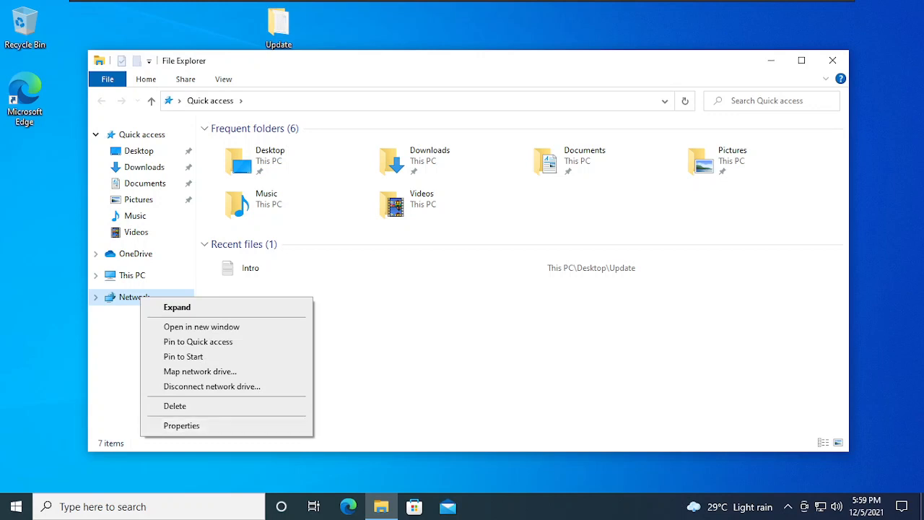
{"action": "left_click", "coordinate": [181, 425]}
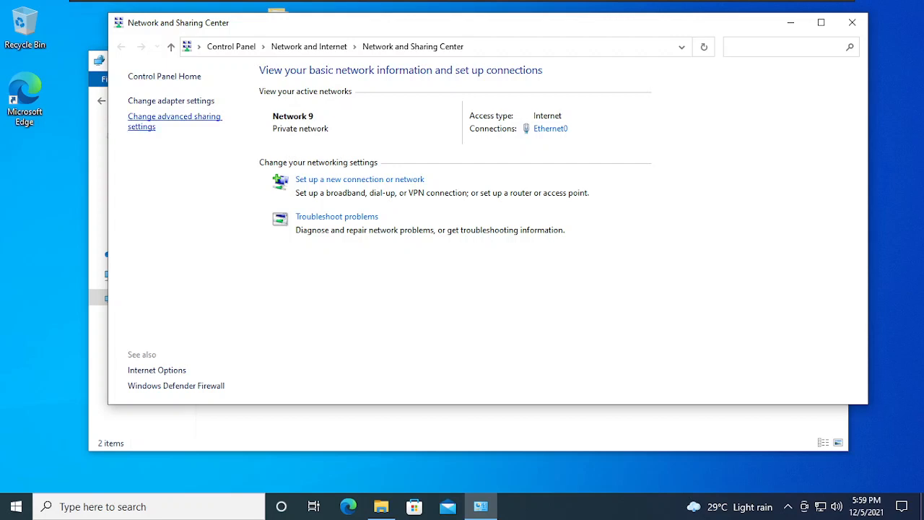
{"action": "left_click", "coordinate": [174, 118]}
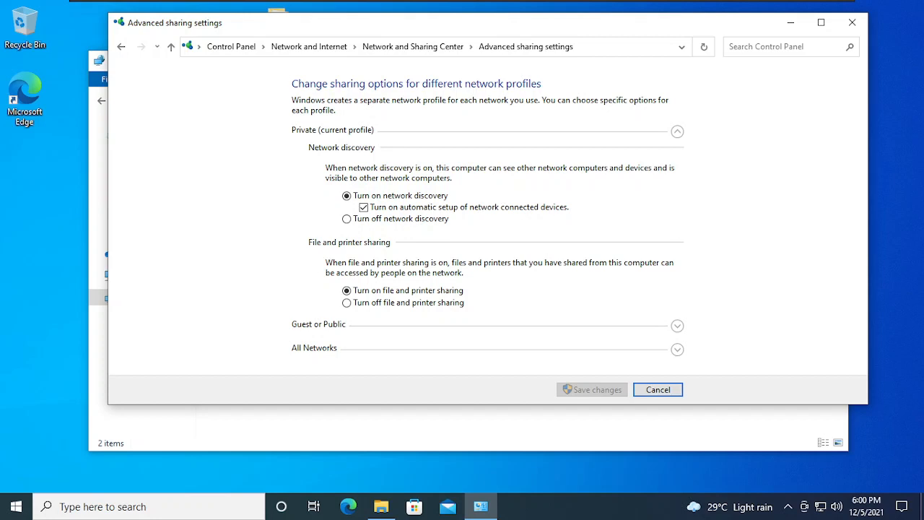
Check the network profile of the Ethernet connection Network 9, then open the HUAWEI Y7a Wi-Fi connection's properties on the host computer.
{"action": "right_click", "coordinate": [15, 506]}
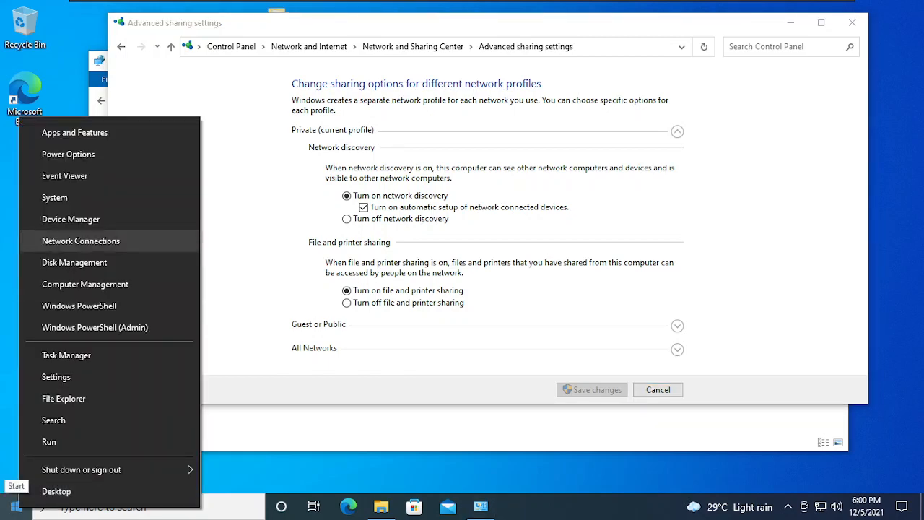
{"action": "left_click", "coordinate": [80, 241]}
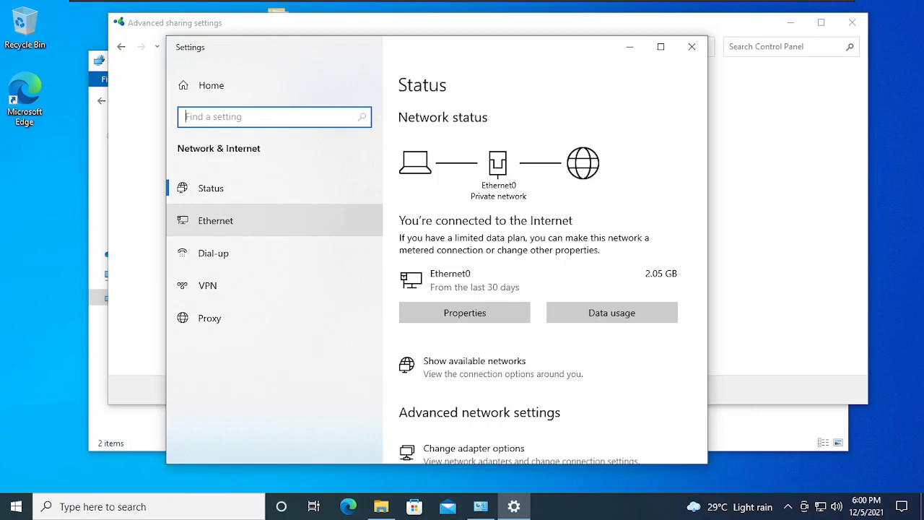
{"action": "left_click", "coordinate": [216, 221]}
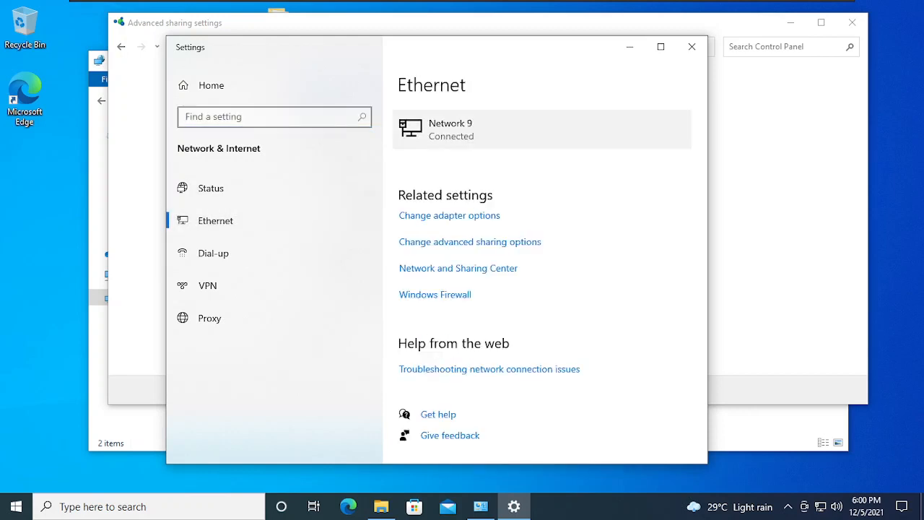
{"action": "left_click", "coordinate": [451, 129]}
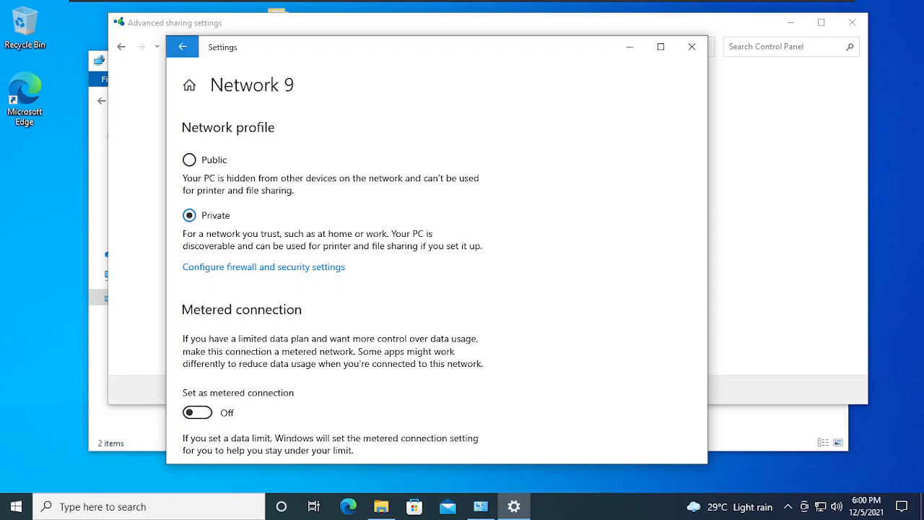
{"action": "left_click", "coordinate": [182, 46]}
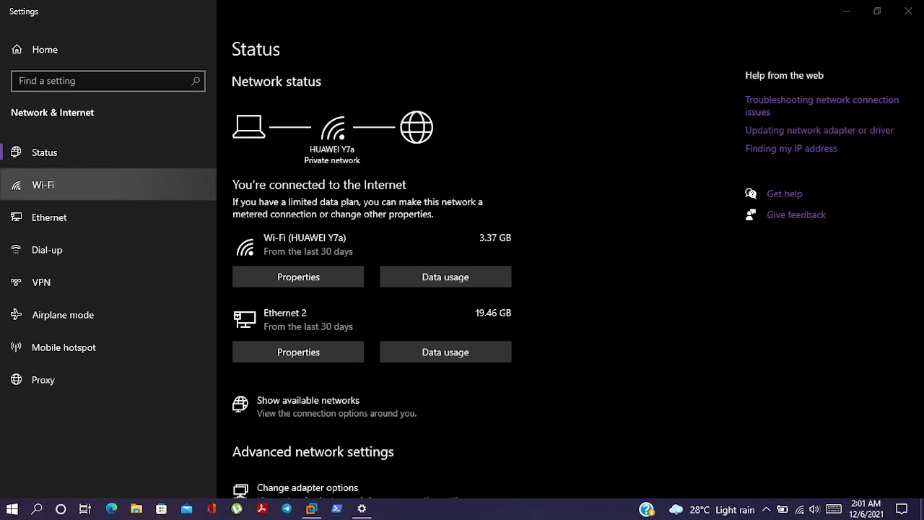
{"action": "left_click", "coordinate": [108, 184]}
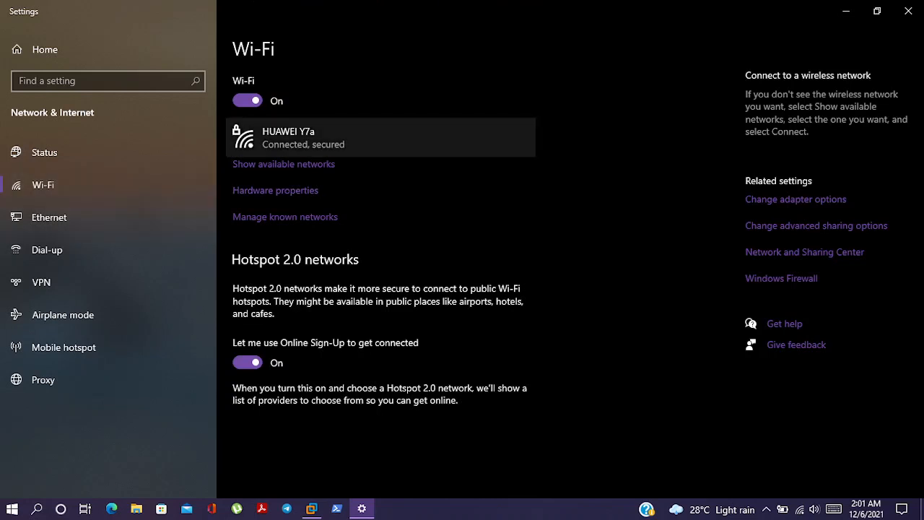
{"action": "left_click", "coordinate": [303, 137]}
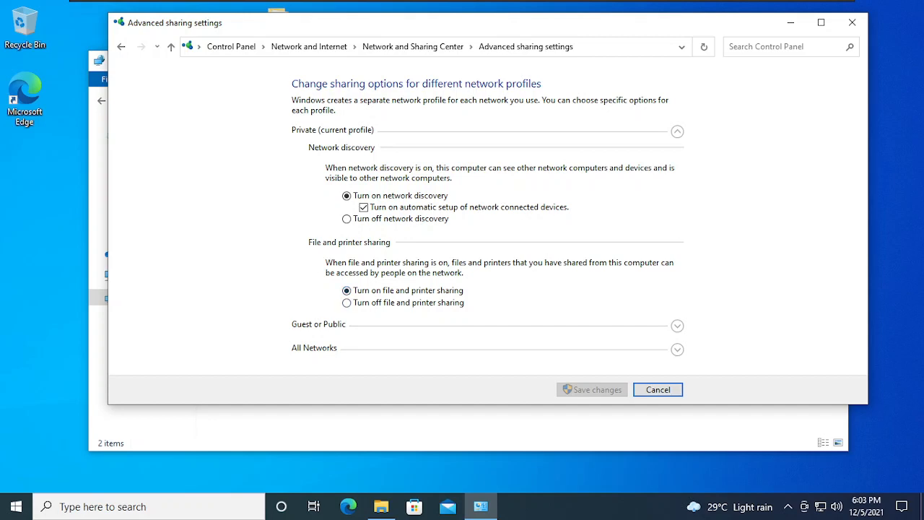
Review the All Networks sharing options, including password protected sharing, then cancel and close the sharing and Network windows.
{"action": "left_click", "coordinate": [677, 349]}
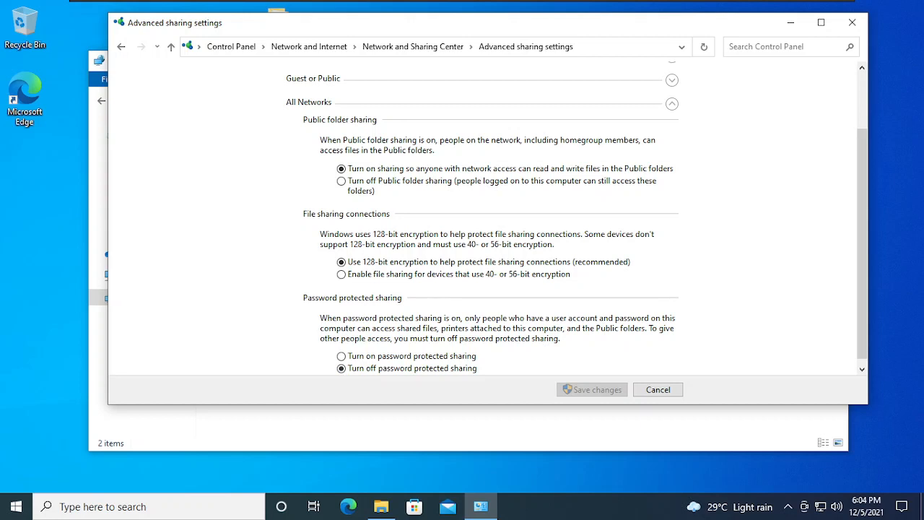
{"action": "left_click", "coordinate": [658, 389]}
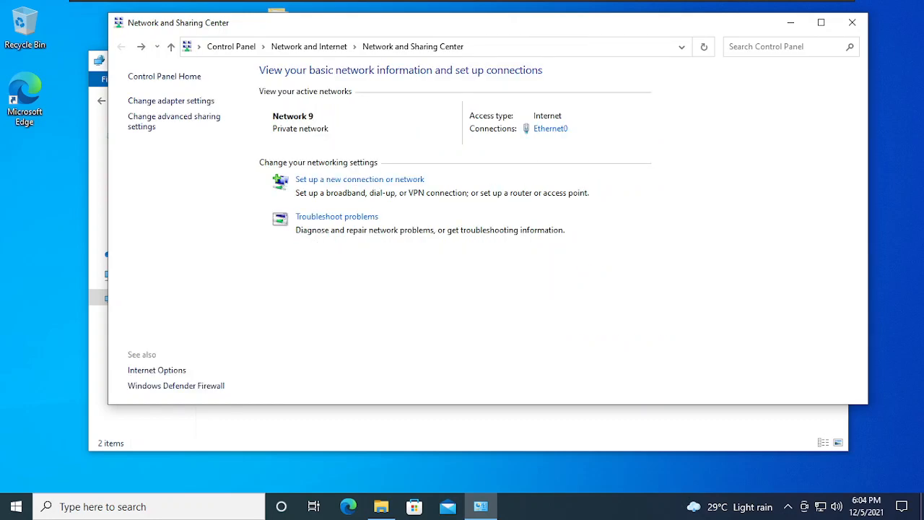
{"action": "left_click", "coordinate": [852, 22]}
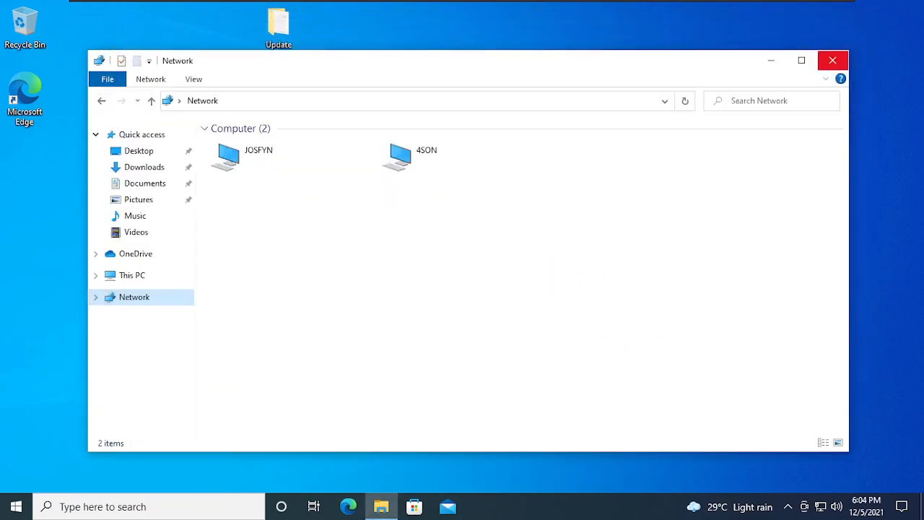
{"action": "left_click", "coordinate": [833, 60]}
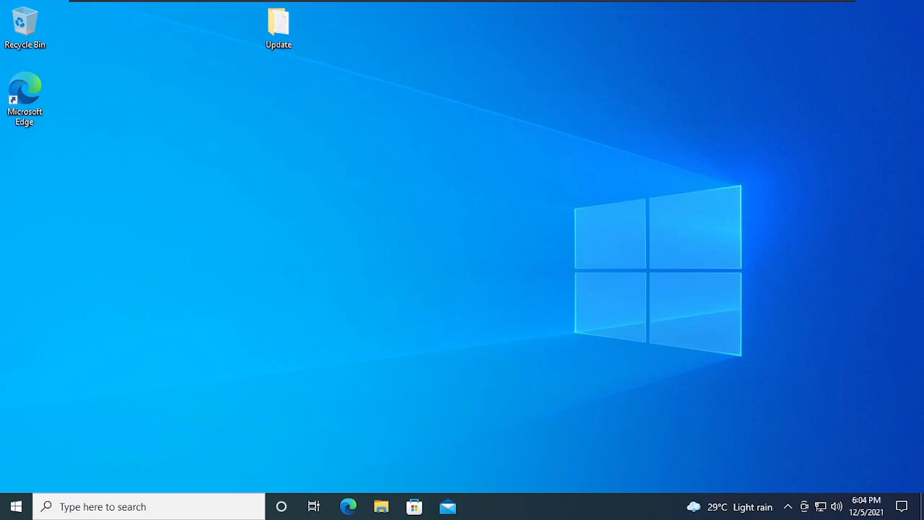
Run msinfo32 to look up the computer's System Name, then close System Information.
{"action": "key", "text": "super+r"}
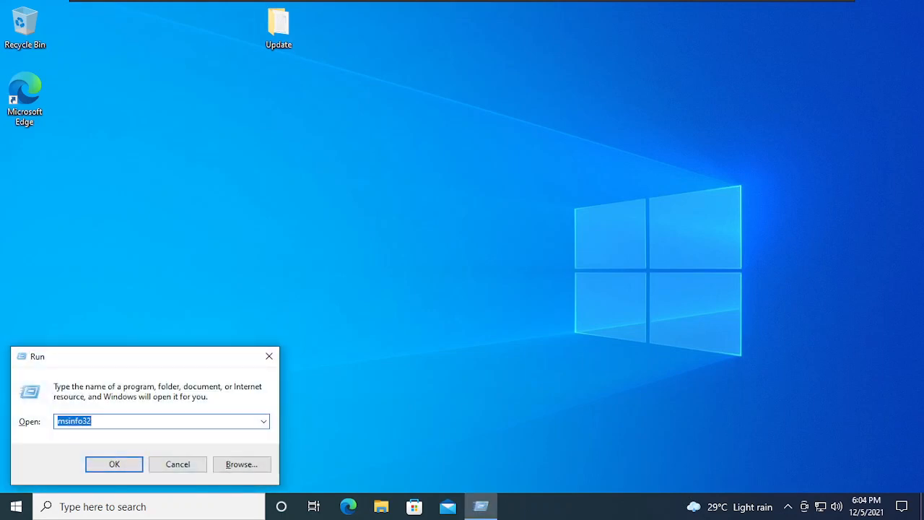
{"action": "key", "text": "Return"}
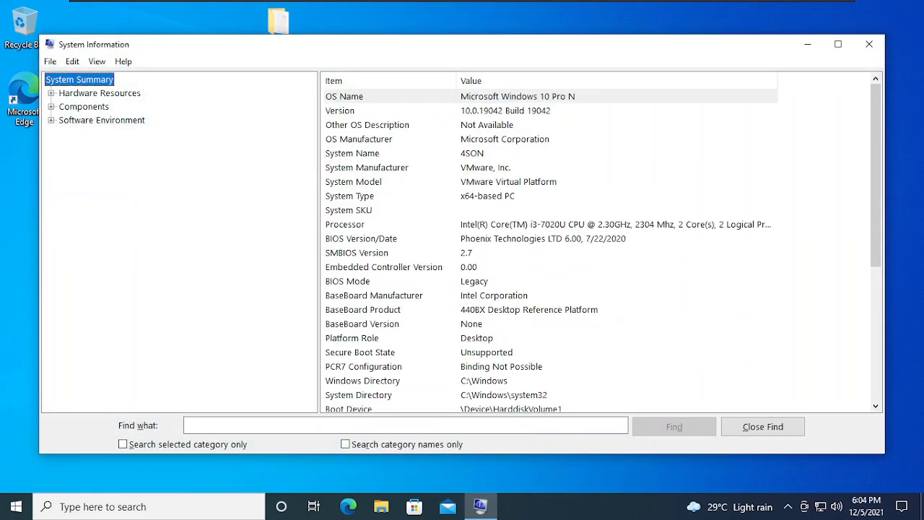
{"action": "left_click", "coordinate": [472, 153]}
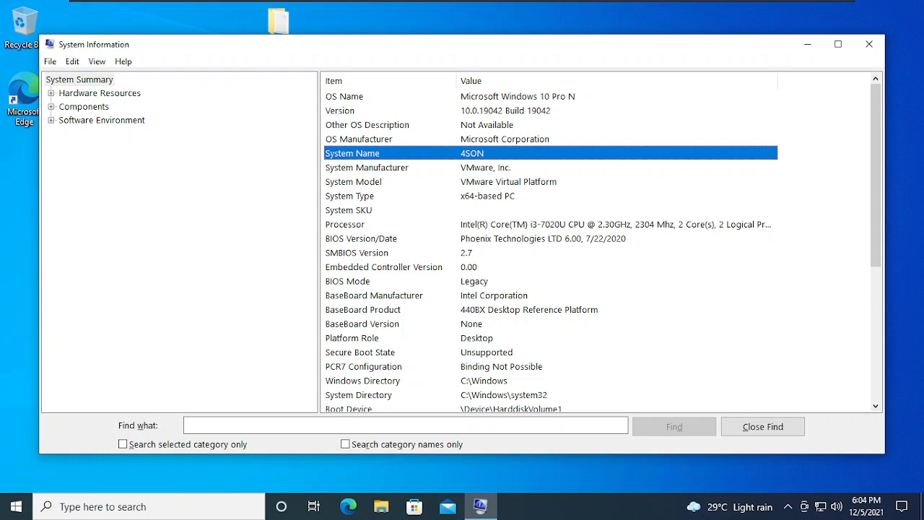
{"action": "left_click", "coordinate": [869, 44]}
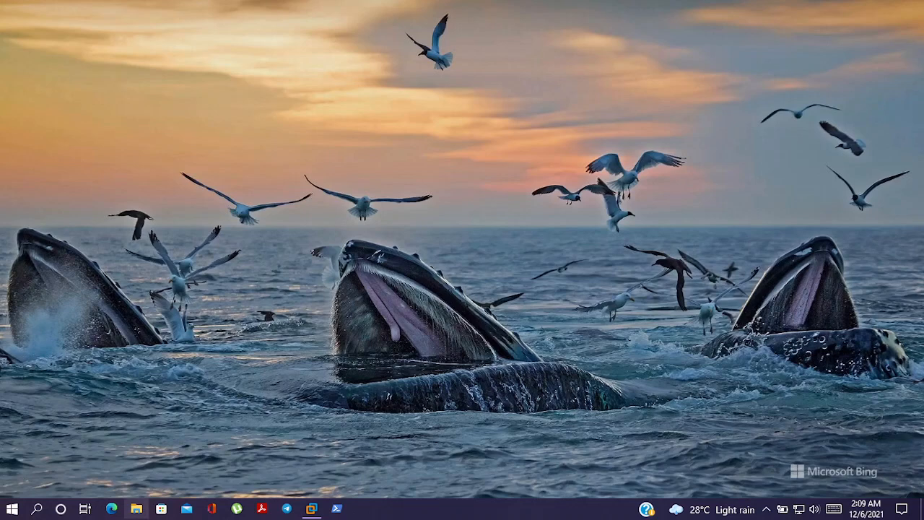
On the host computer, open File Explorer and go to the network path \\4son.
{"action": "left_click", "coordinate": [135, 508]}
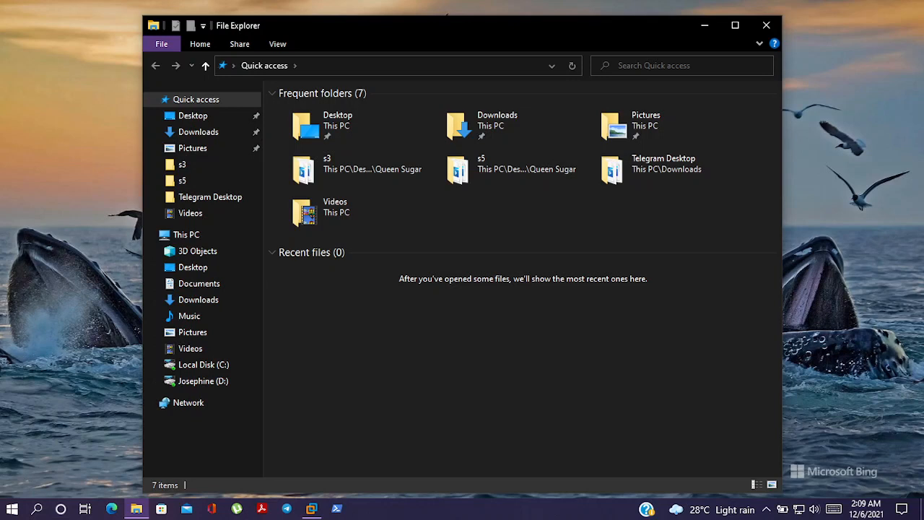
{"action": "left_click", "coordinate": [404, 66]}
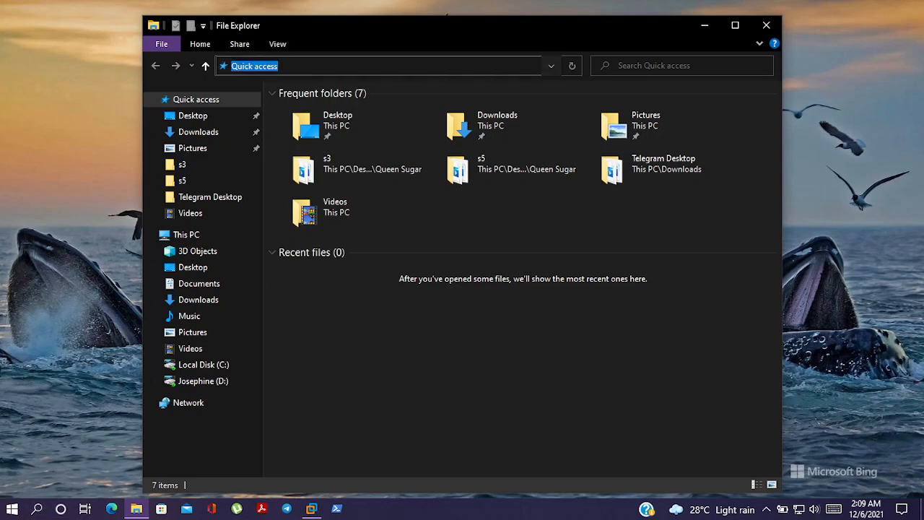
{"action": "type", "text": "\\\\"}
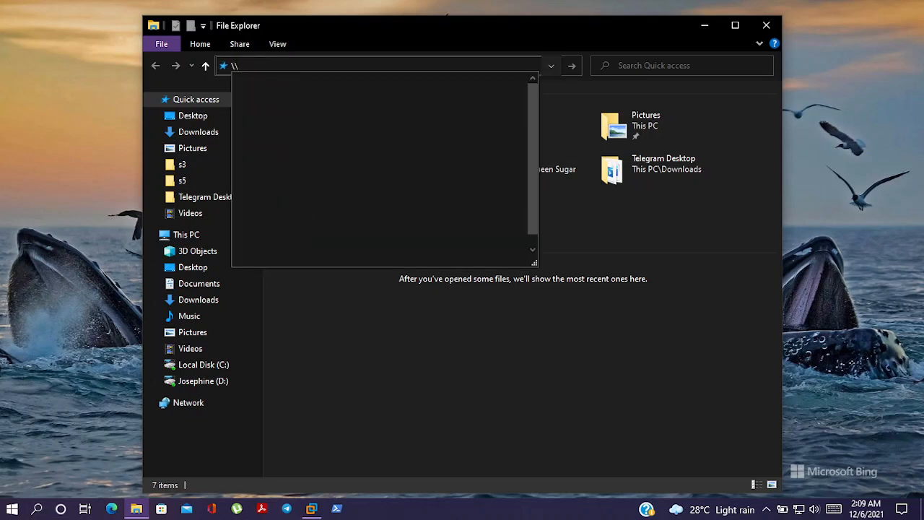
{"action": "type", "text": "4son"}
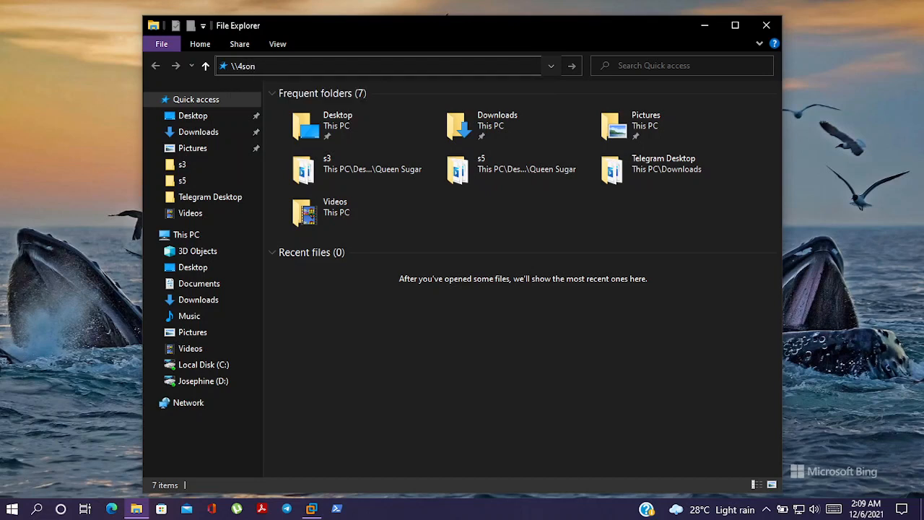
{"action": "key", "text": "Return"}
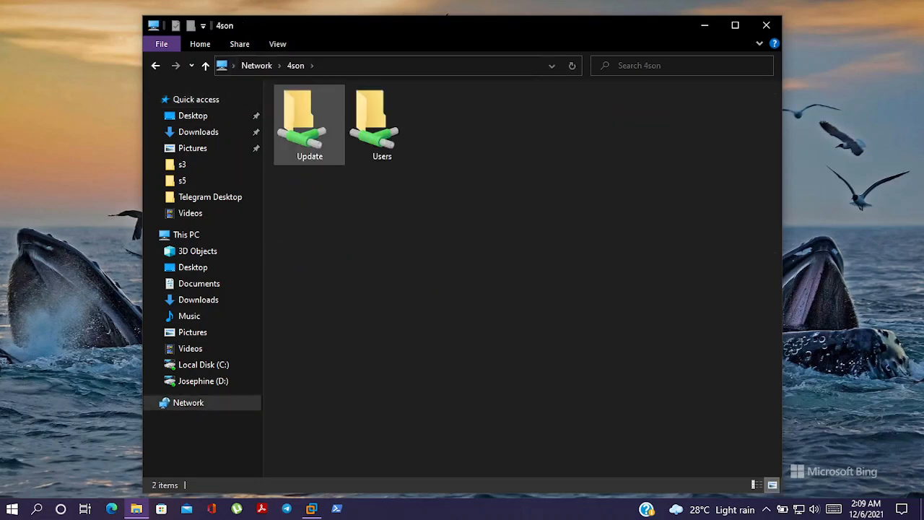
Open Intro.txt from the shared Update folder to check that it can be read, then close it.
{"action": "double_click", "coordinate": [308, 125]}
{"action": "left_click", "coordinate": [306, 109]}
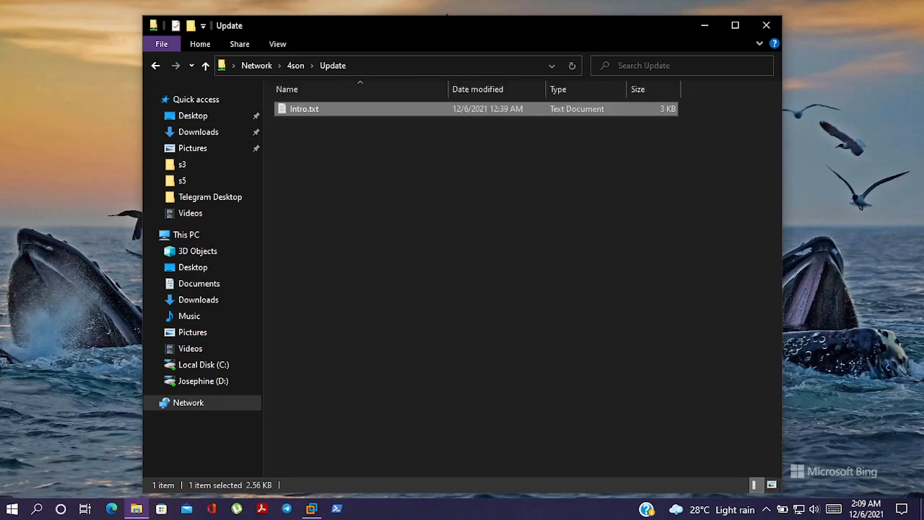
{"action": "double_click", "coordinate": [306, 109]}
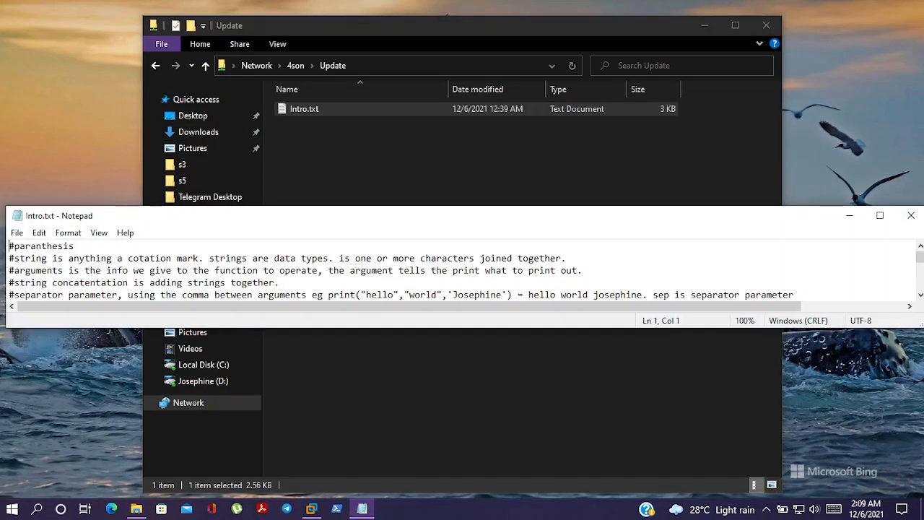
{"action": "left_click", "coordinate": [910, 215]}
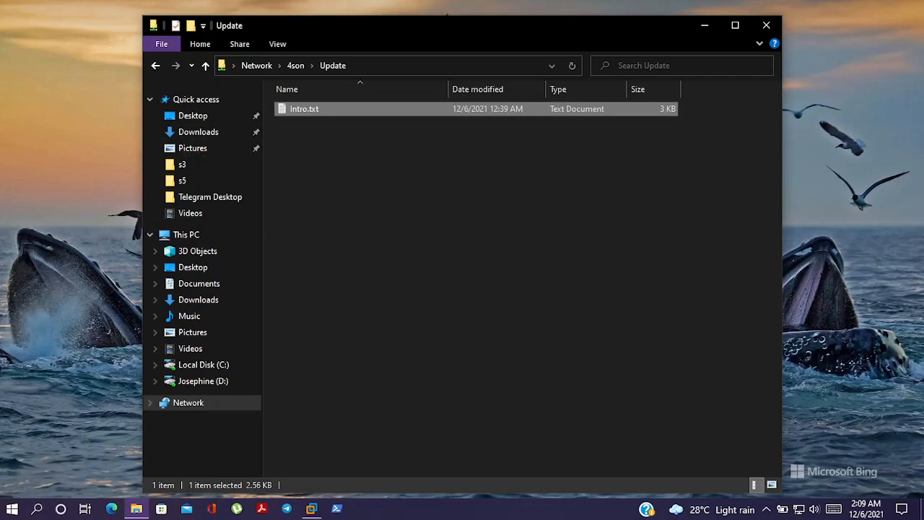
Browse the Users share through User and Desktop to the Update folder, then go back to Quick access.
{"action": "left_click", "coordinate": [155, 65]}
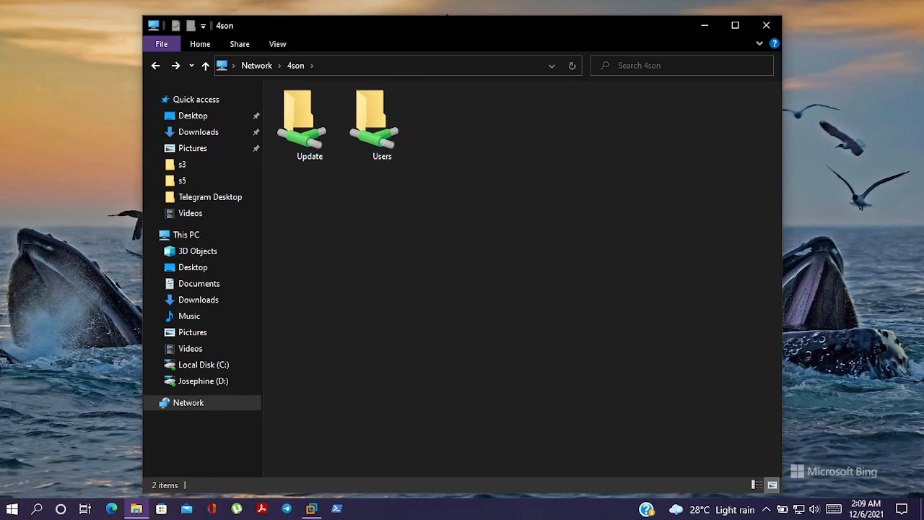
{"action": "double_click", "coordinate": [382, 123]}
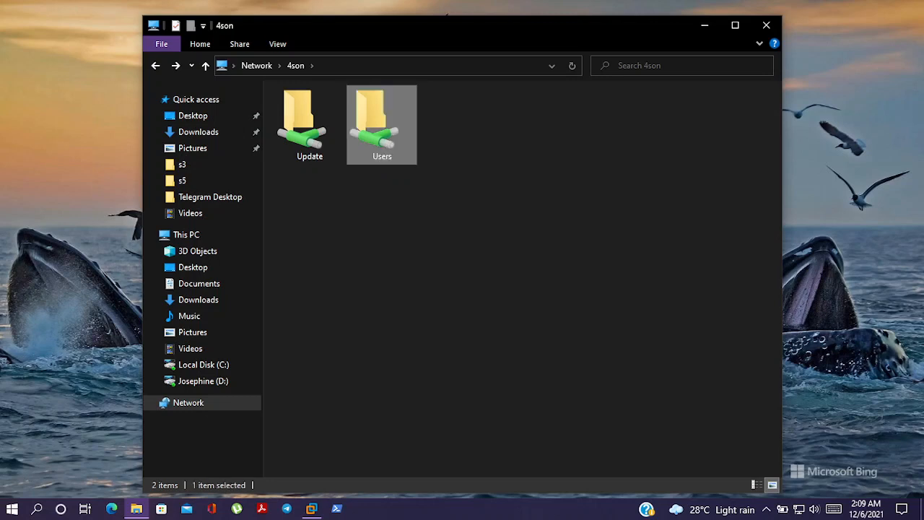
{"action": "double_click", "coordinate": [382, 137]}
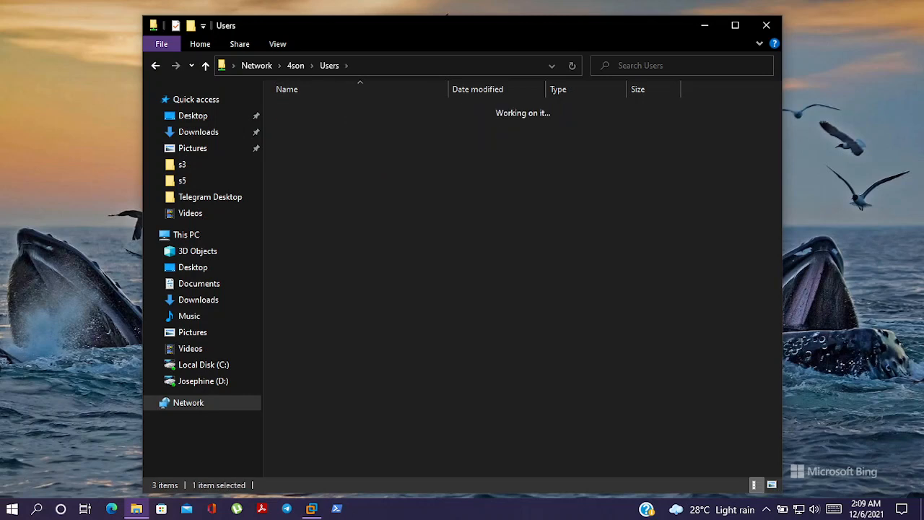
{"action": "double_click", "coordinate": [361, 109]}
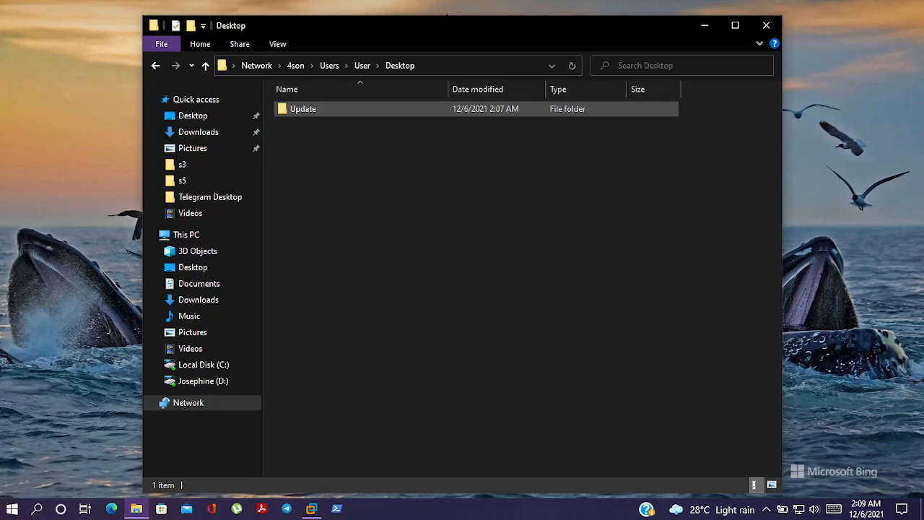
{"action": "double_click", "coordinate": [361, 109]}
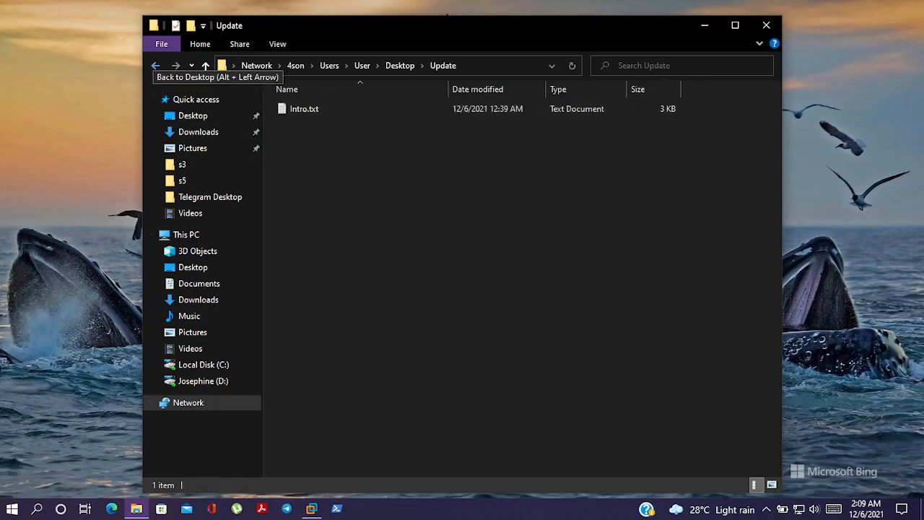
{"action": "left_click", "coordinate": [155, 65]}
{"action": "left_click", "coordinate": [156, 66]}
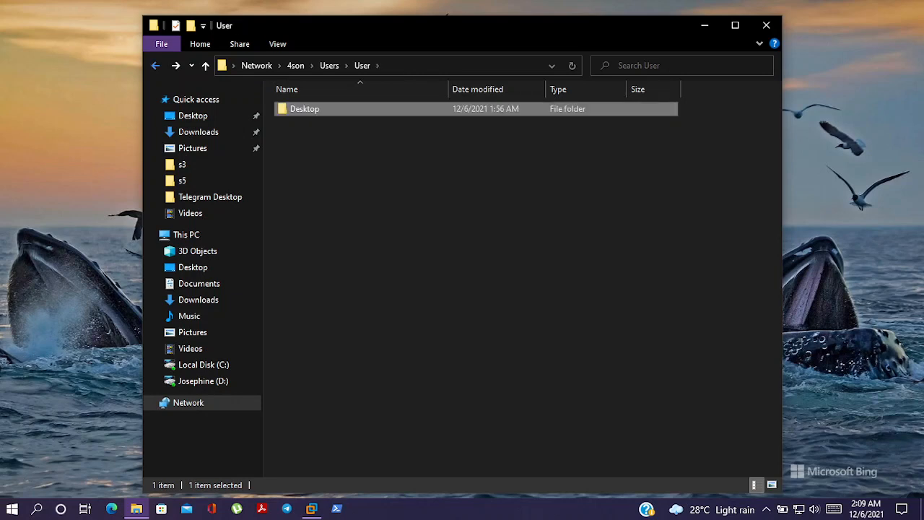
{"action": "left_click", "coordinate": [155, 65]}
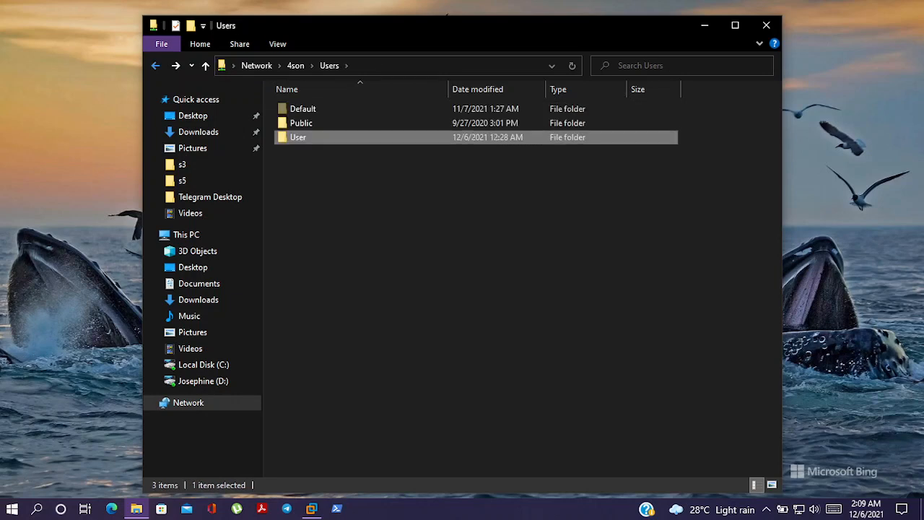
{"action": "left_click", "coordinate": [155, 66]}
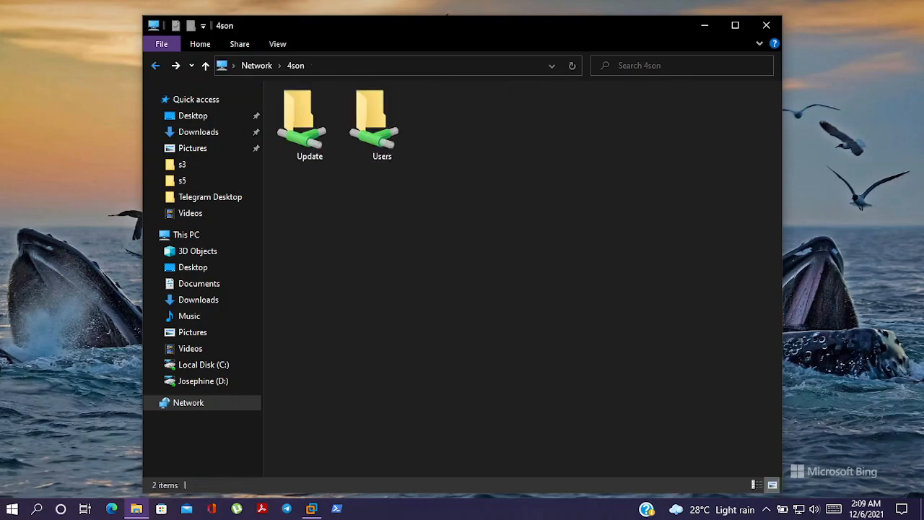
{"action": "left_click", "coordinate": [155, 65]}
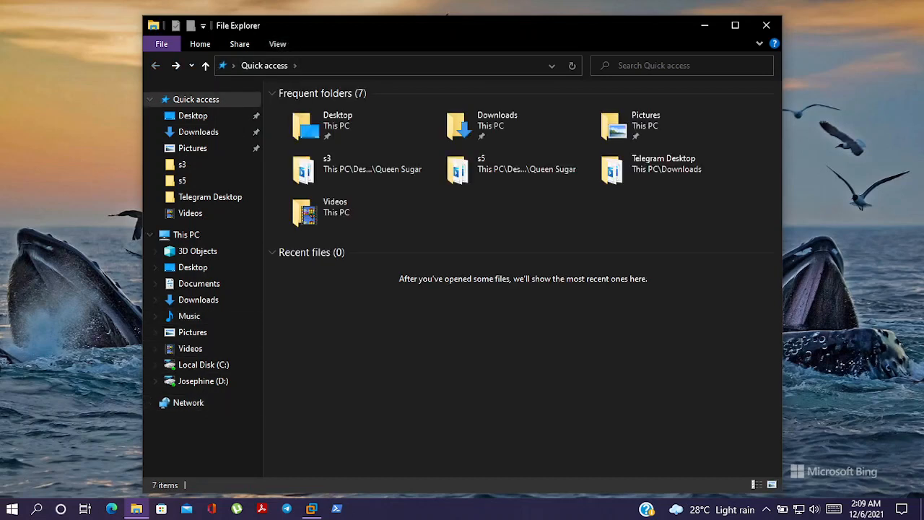
Go to the network path \\4SON again to list its shared folders.
{"action": "left_click", "coordinate": [361, 65]}
{"action": "type", "text": "\\4"}
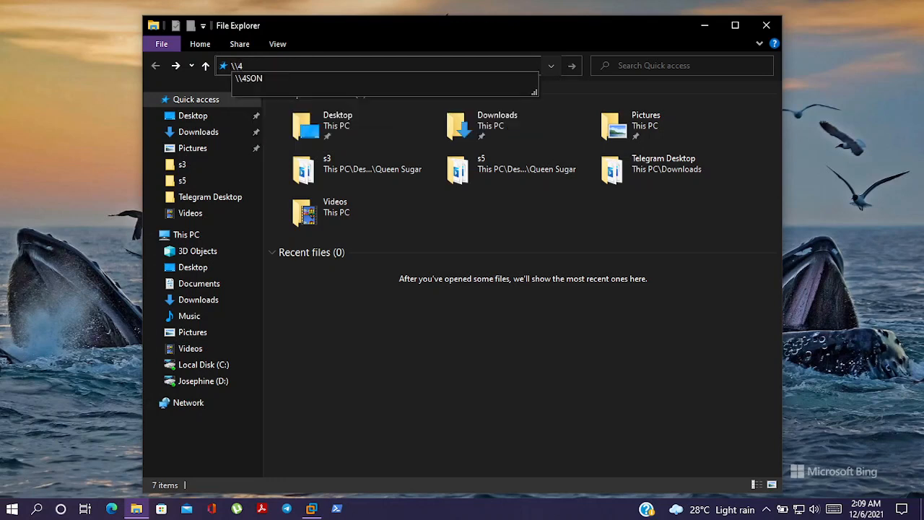
{"action": "key", "text": "Down"}
{"action": "key", "text": "Return"}
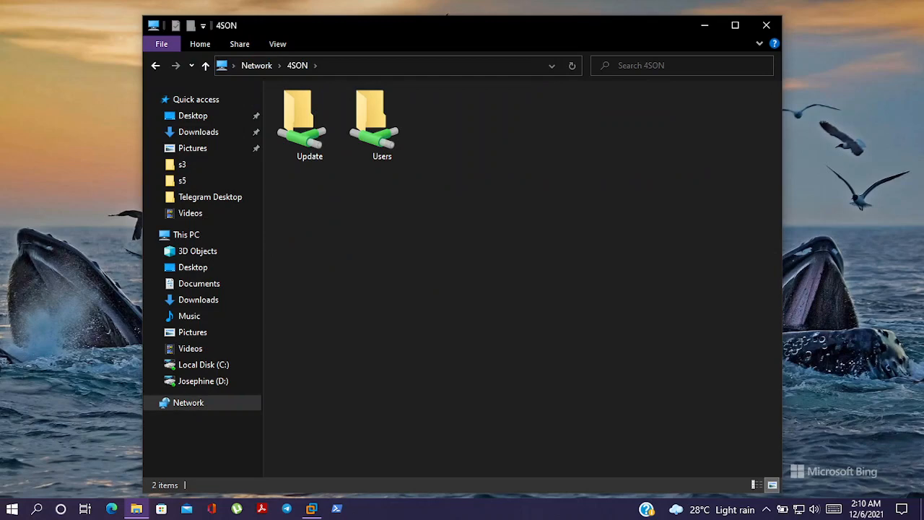
Map the shared Update folder as network drive Z: with Reconnect at sign-in enabled.
{"action": "right_click", "coordinate": [306, 110]}
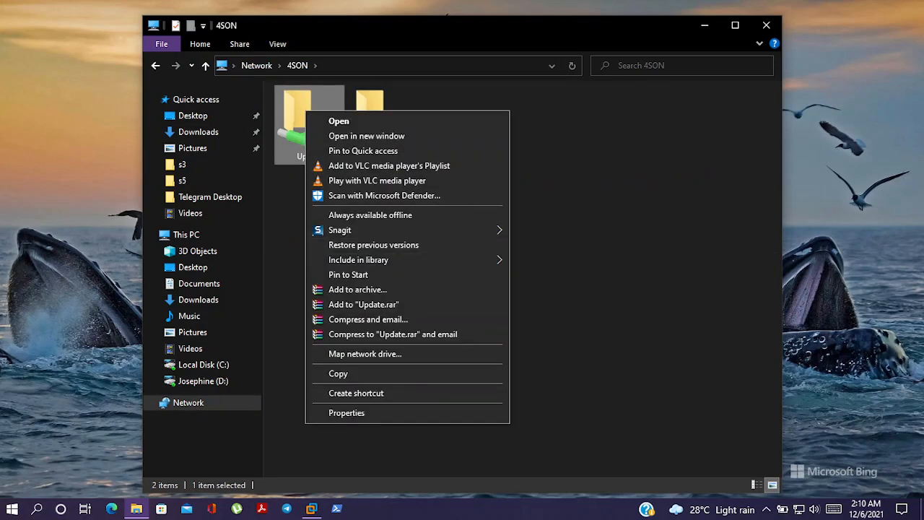
{"action": "left_click", "coordinate": [365, 354]}
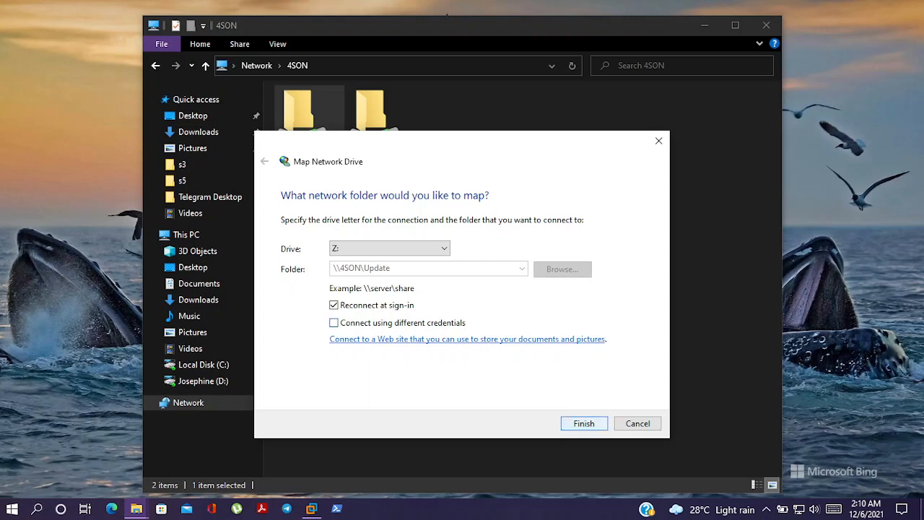
{"action": "left_click", "coordinate": [584, 423]}
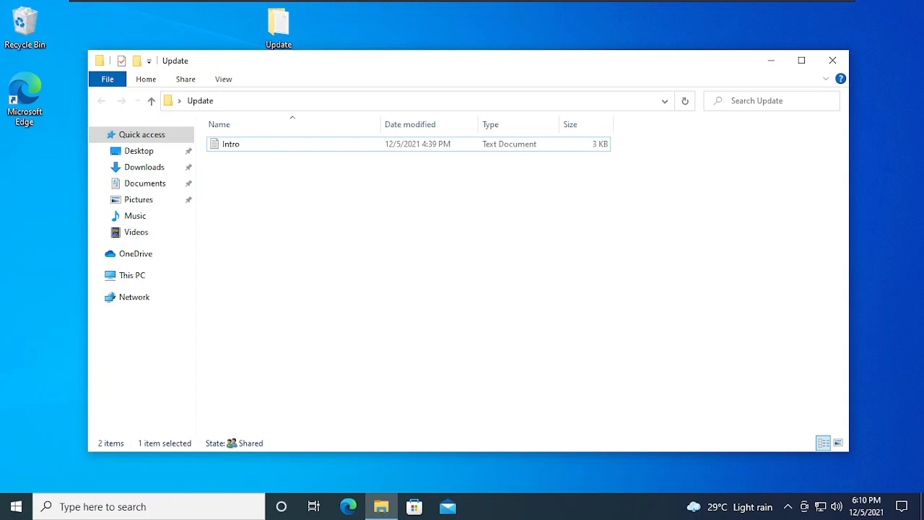
In the virtual machine's Update folder, create a new folder named Hello.
{"action": "key", "text": "ctrl+shift+n"}
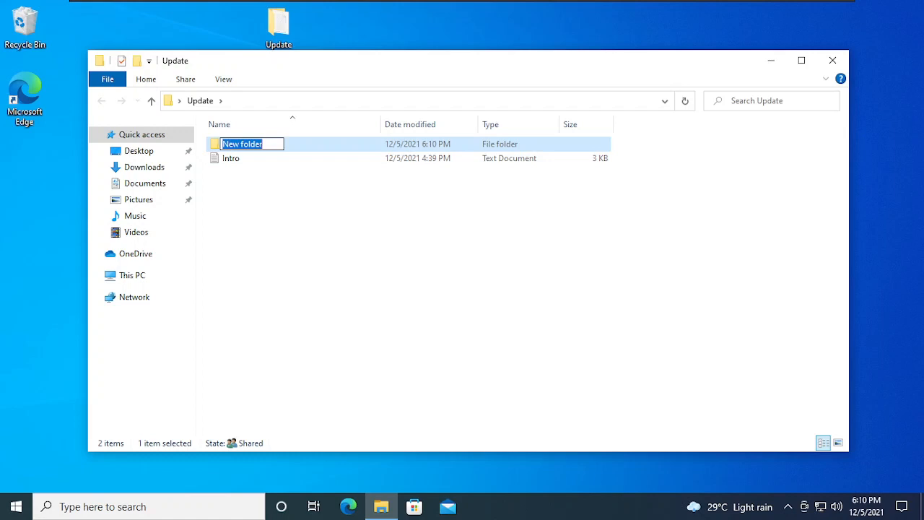
{"action": "type", "text": "Hel"}
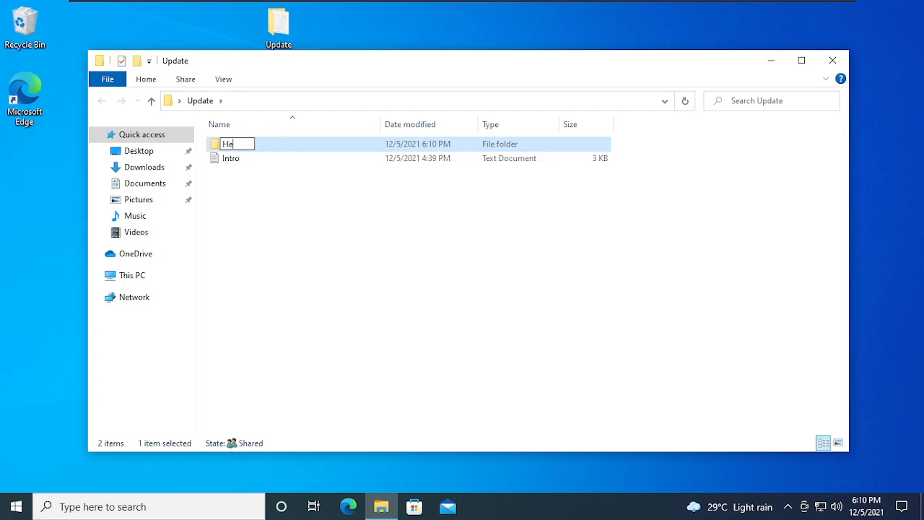
{"action": "type", "text": "lo"}
{"action": "key", "text": "Return"}
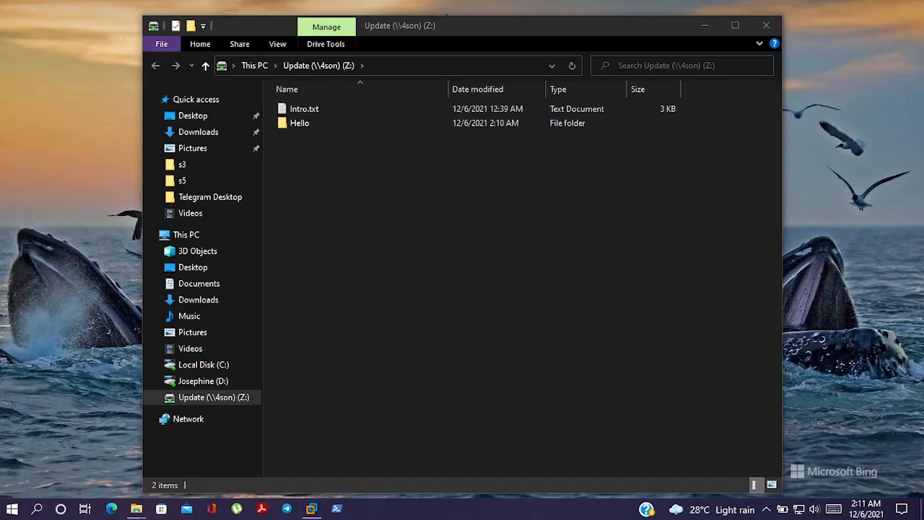
On the host computer, open the Hello folder on mapped drive Z: to check access, then return to the drive's root.
{"action": "double_click", "coordinate": [300, 124]}
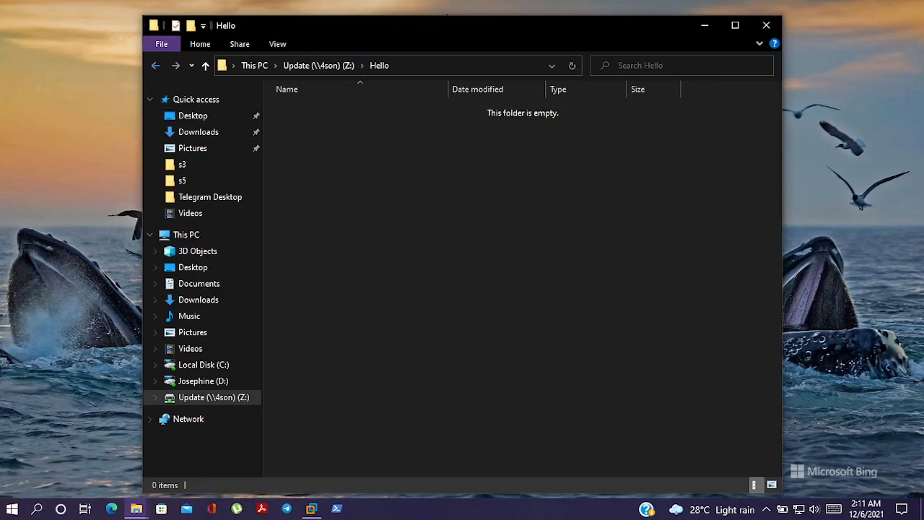
{"action": "left_click", "coordinate": [155, 66]}
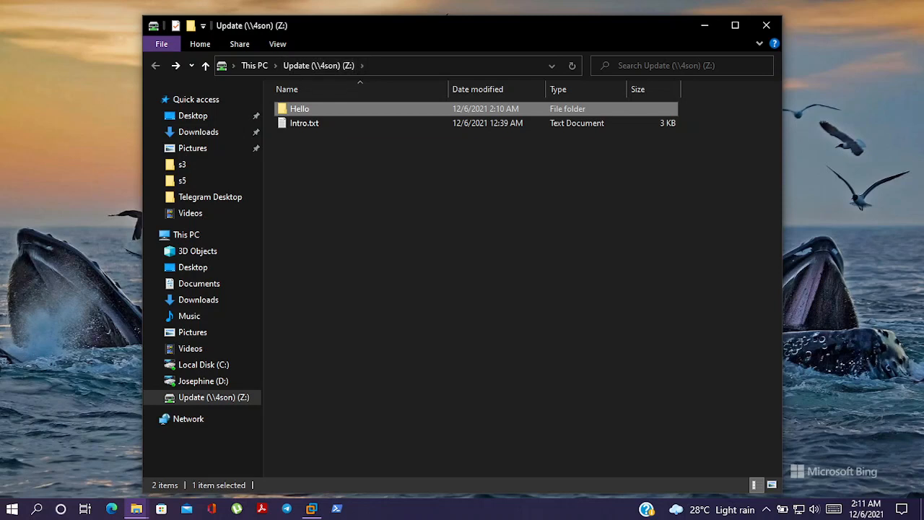
{"action": "left_click", "coordinate": [433, 238]}
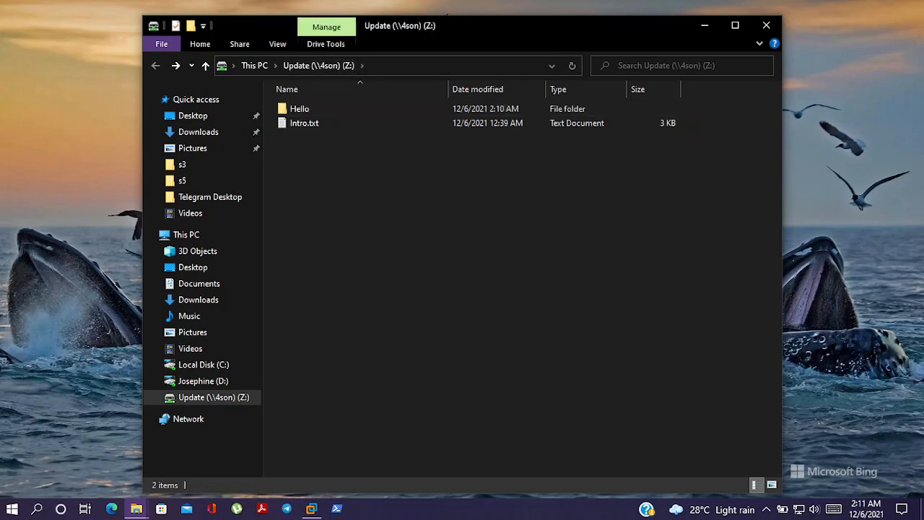